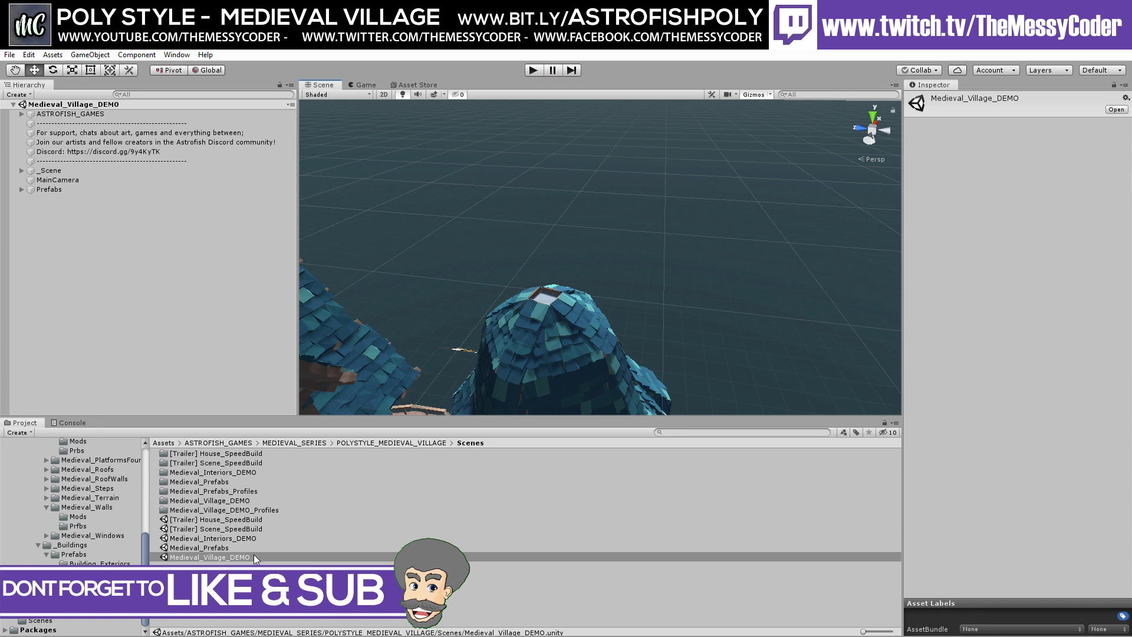
- Play the village demo through the streets, then pause and return to the Scene view
left_click(532, 70)
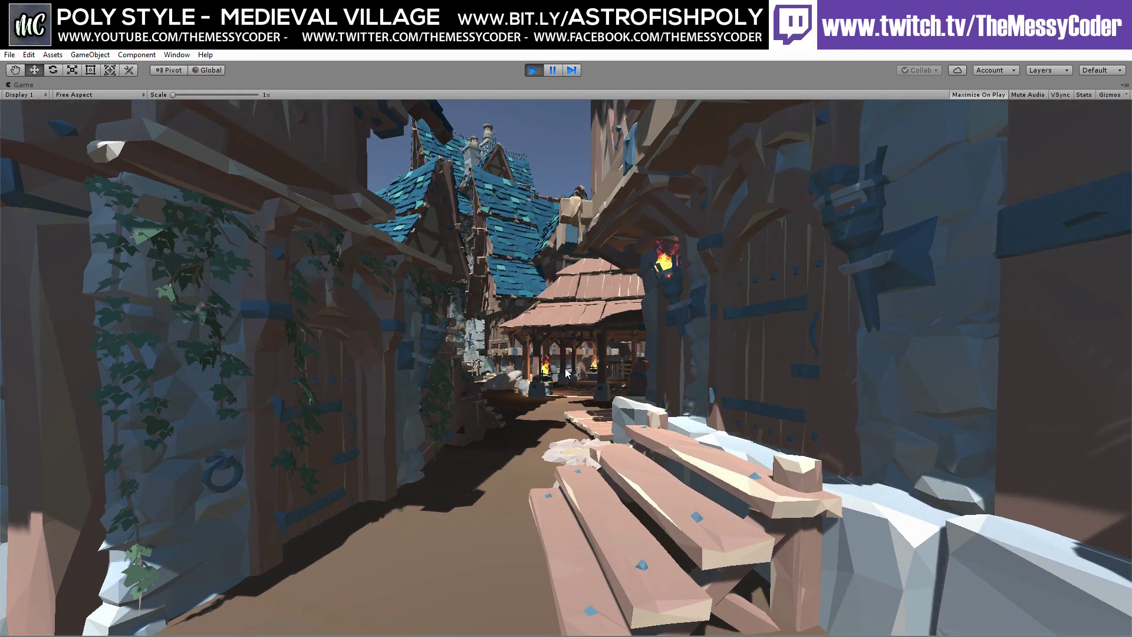
key("ctrl+shift+p")
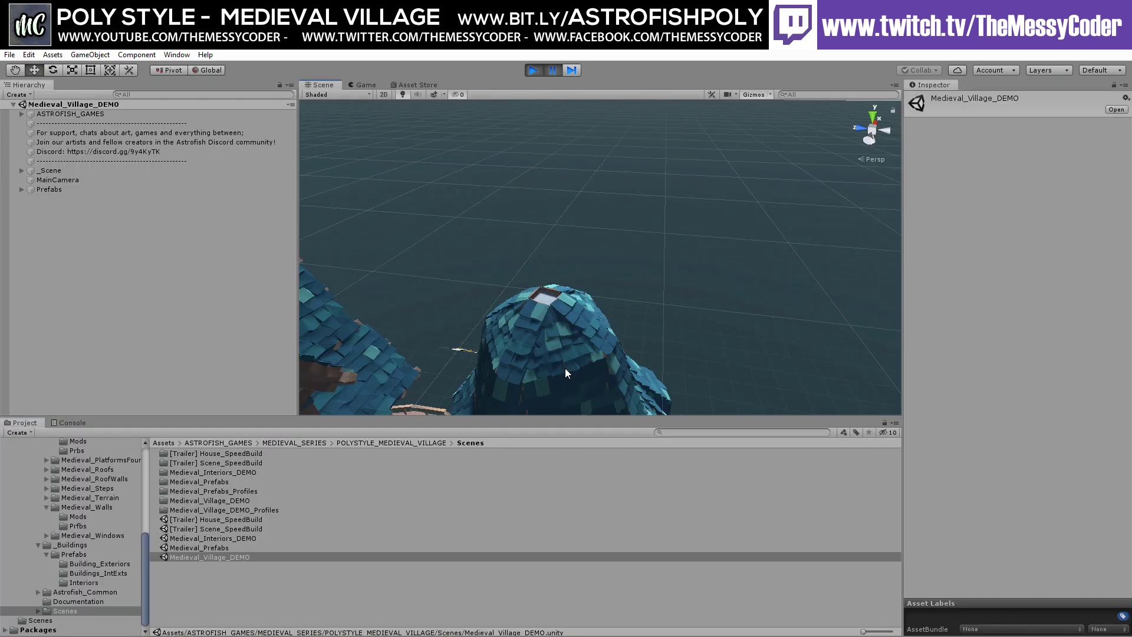
- Frame the main camera and select the narrow wooden steps and their collision object
double_click(121, 178)
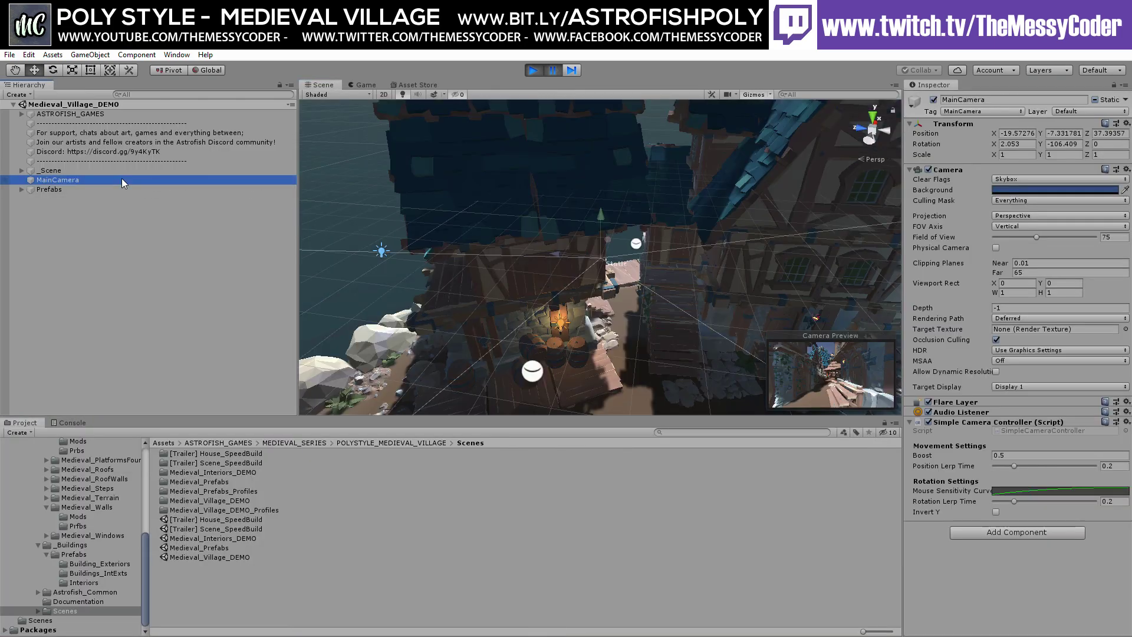
left_click_drag(583, 313, 519, 289, "alt")
left_click(519, 289)
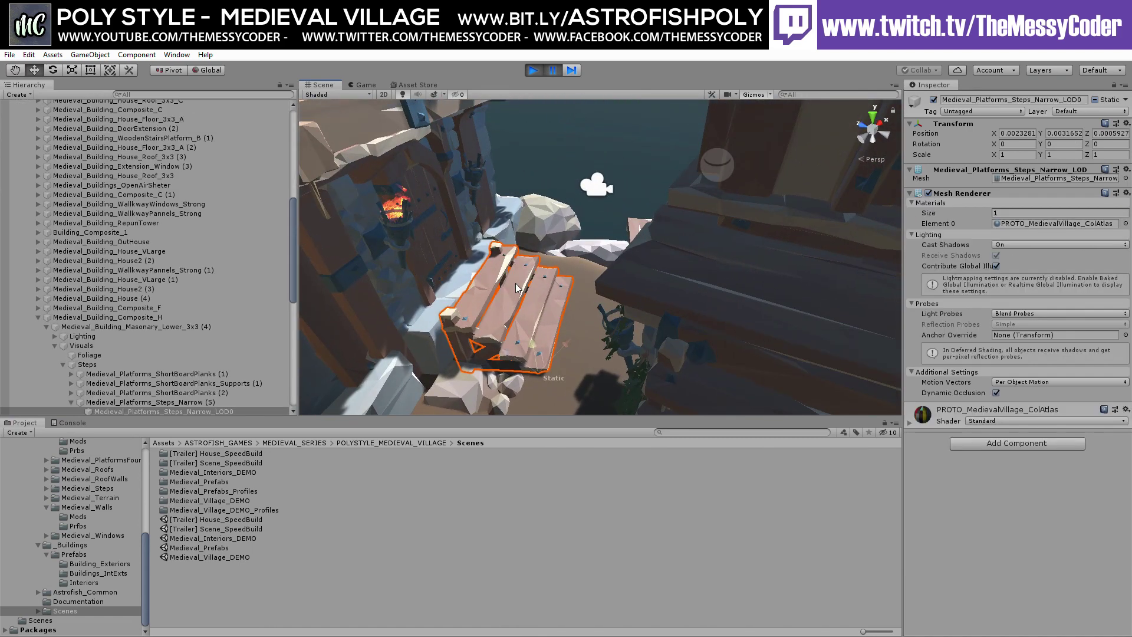
scroll(151, 342, "down", 3)
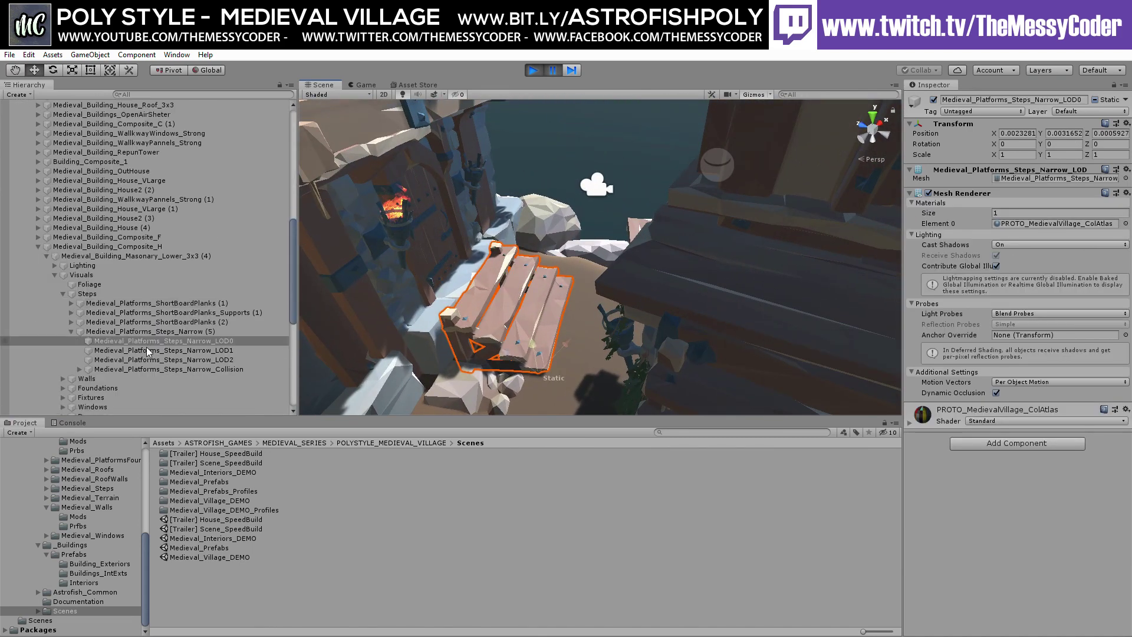
left_click(169, 367)
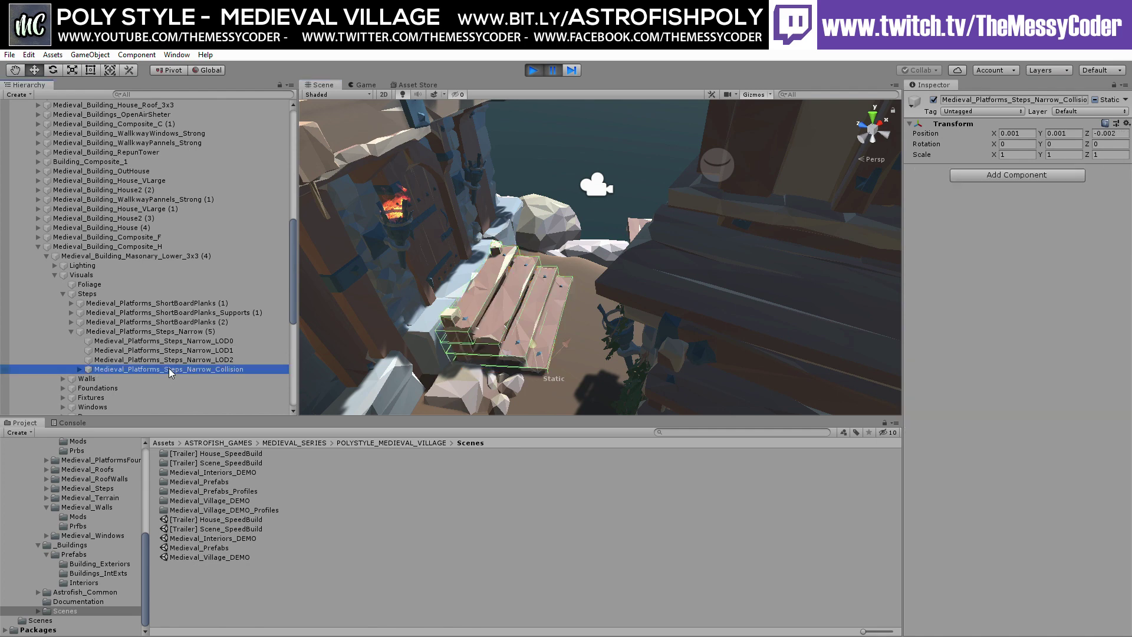
- Expand Steps_Narrow_Collision and inspect Collision_1 through Collision_6, then view all boxes together
left_click(78, 369)
scroll(88, 362, "down", 3)
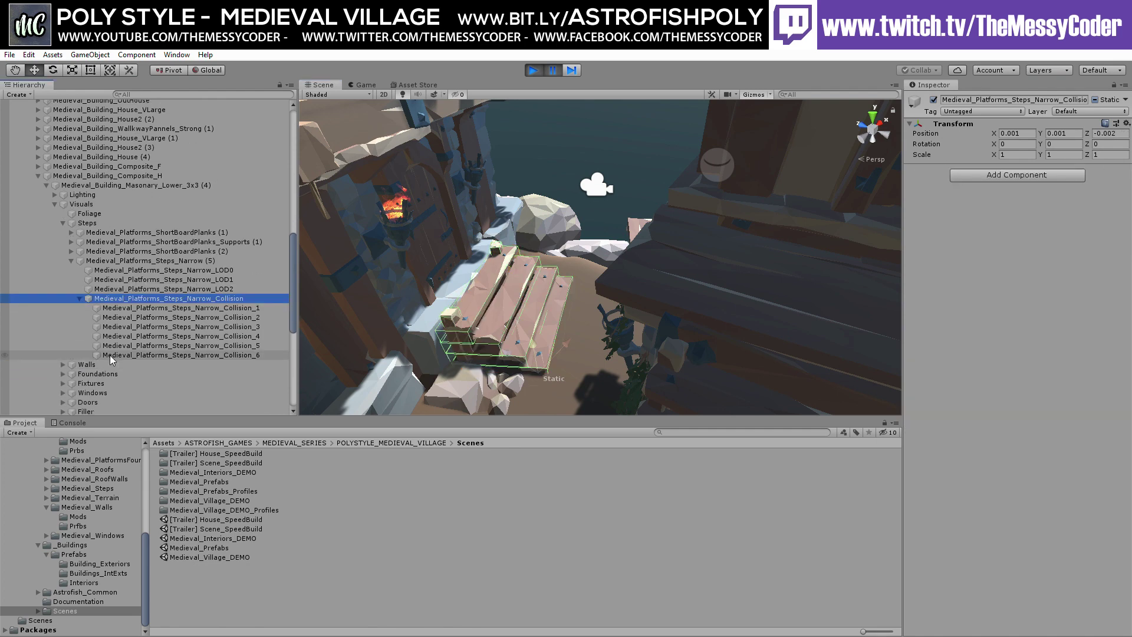
left_click(174, 307)
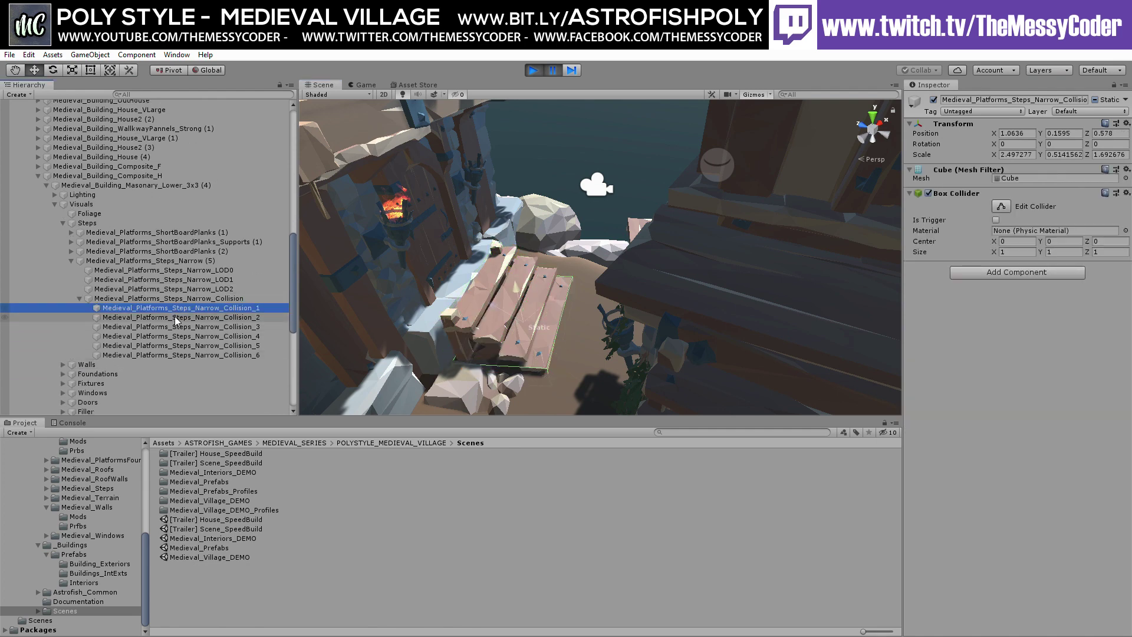
left_click(174, 319)
left_click(174, 327)
left_click(177, 336)
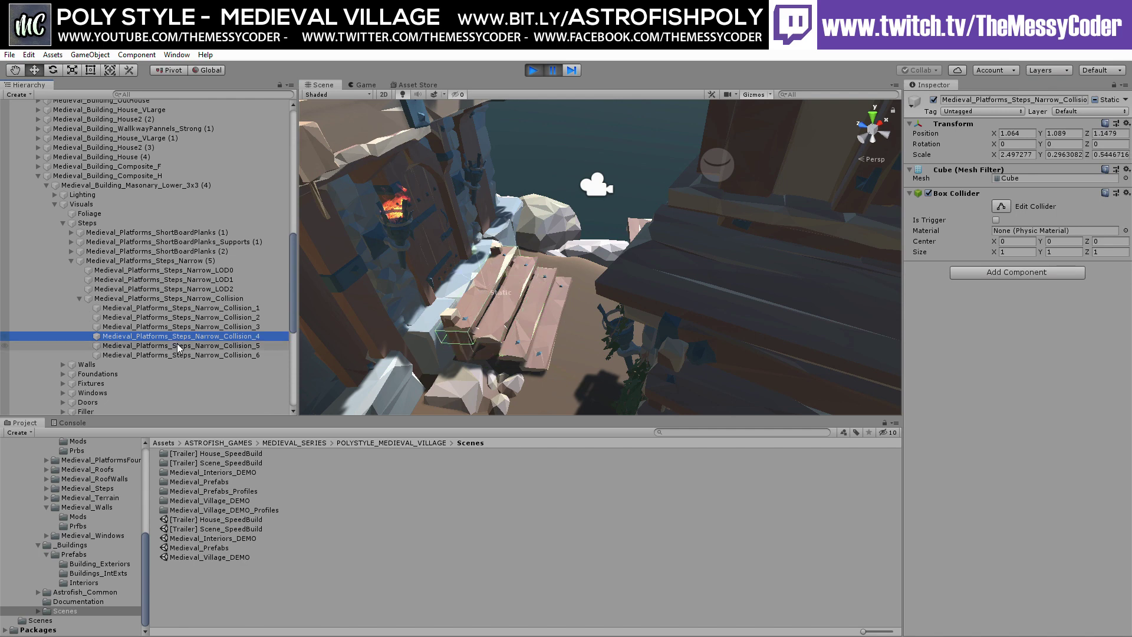
left_click(178, 346)
left_click(179, 355)
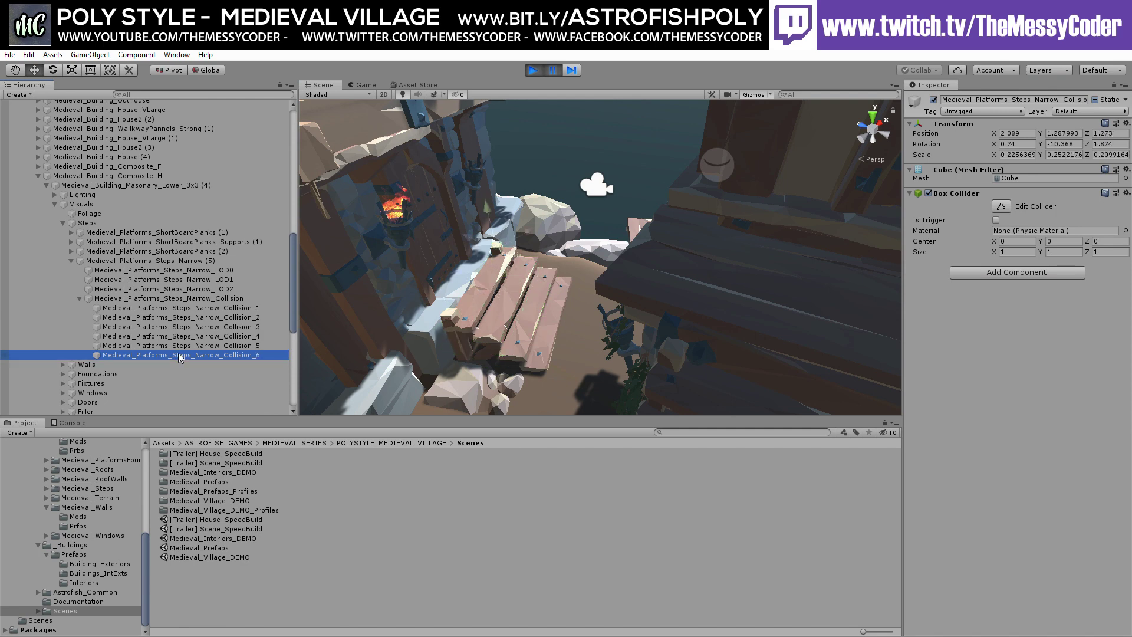
left_click(156, 308)
left_click(152, 299)
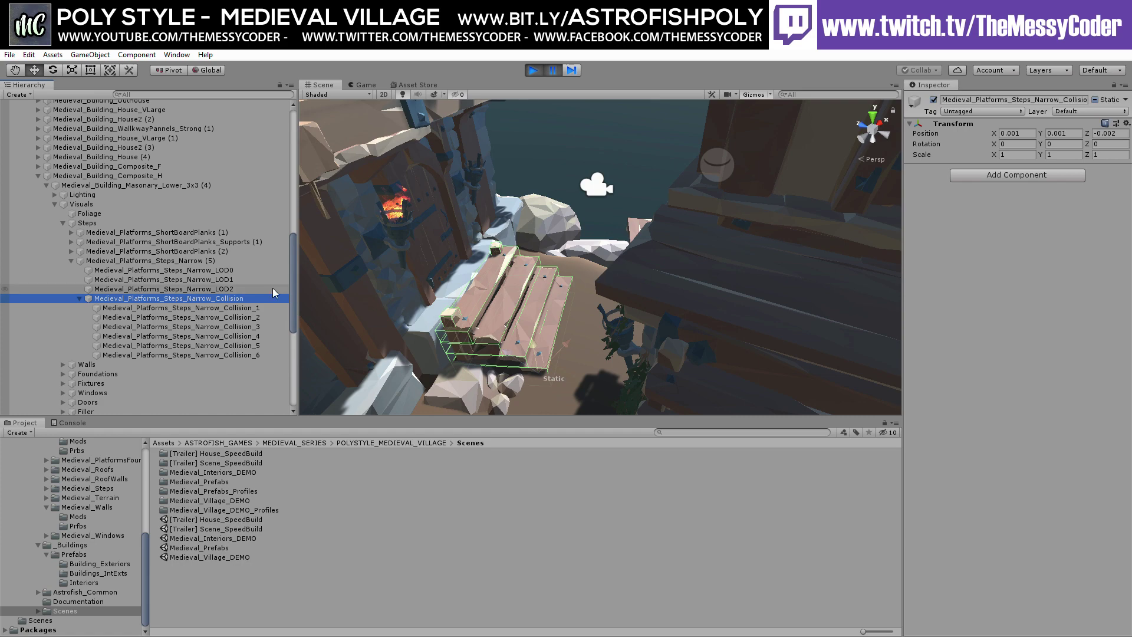
left_click_drag(626, 251, 290, 178, "alt")
left_click_drag(505, 289, 539, 249, "alt")
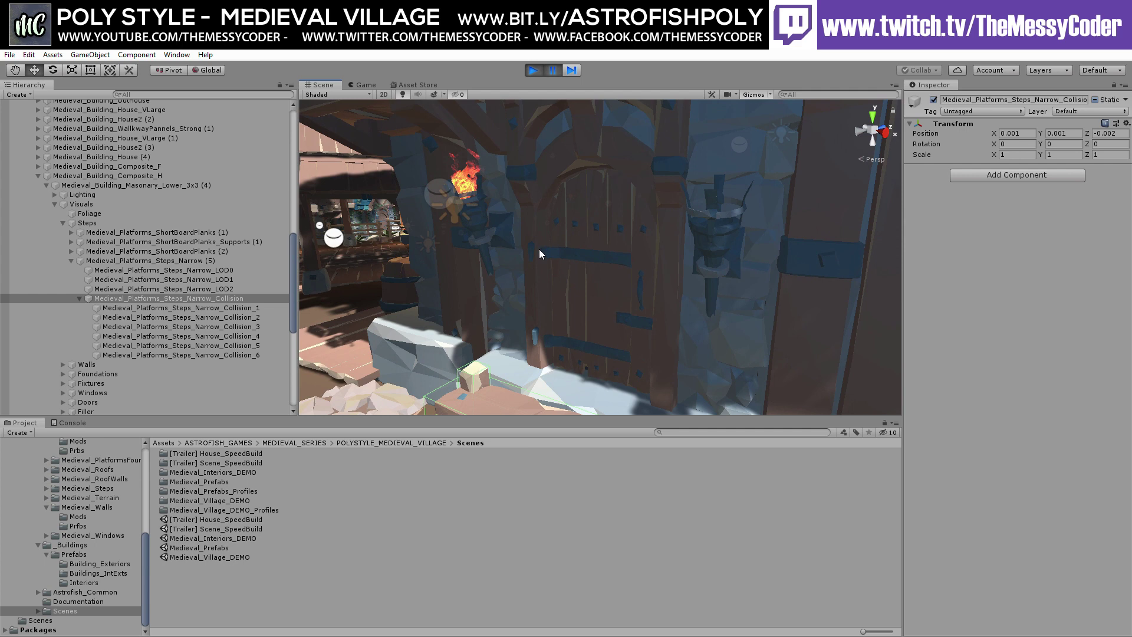
- Select the curved wooden door and inspect its box collider
left_click(582, 256)
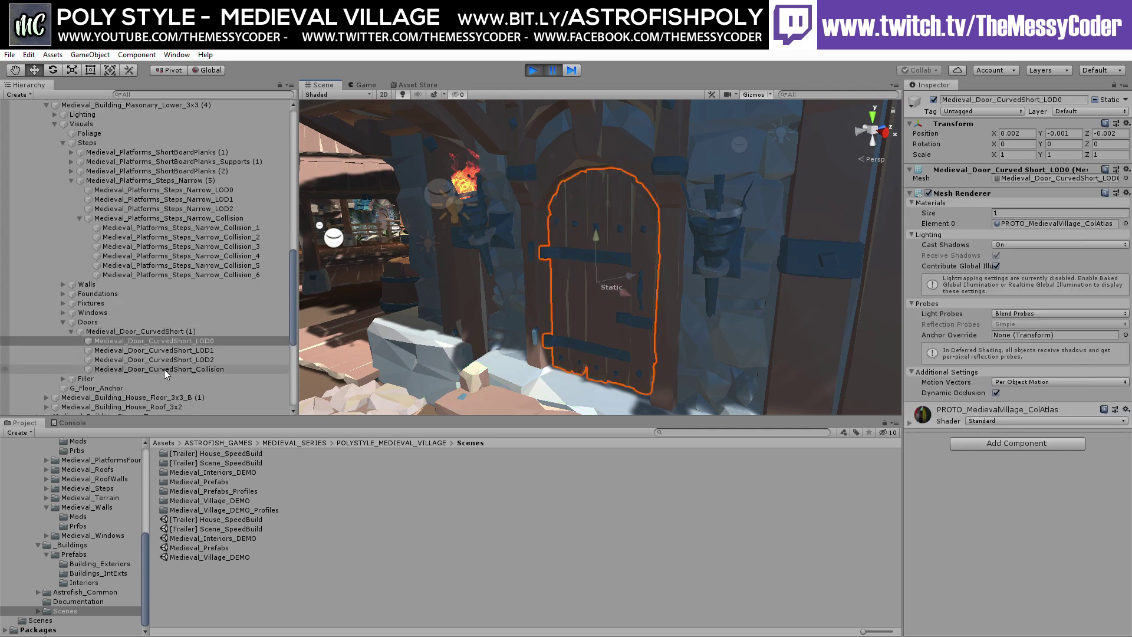
scroll(164, 365, "down", 3)
left_click(169, 366)
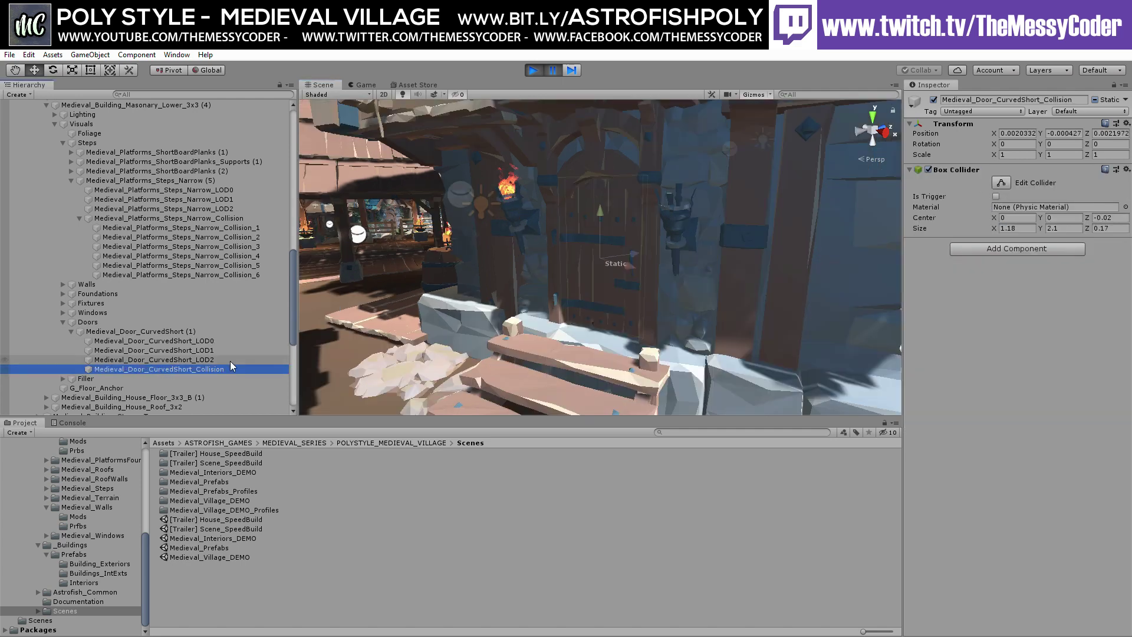
mouse_move(530, 265)
right_mouse_down()
mouse_move(567, 273)
mouse_move(513, 274)
right_mouse_up()
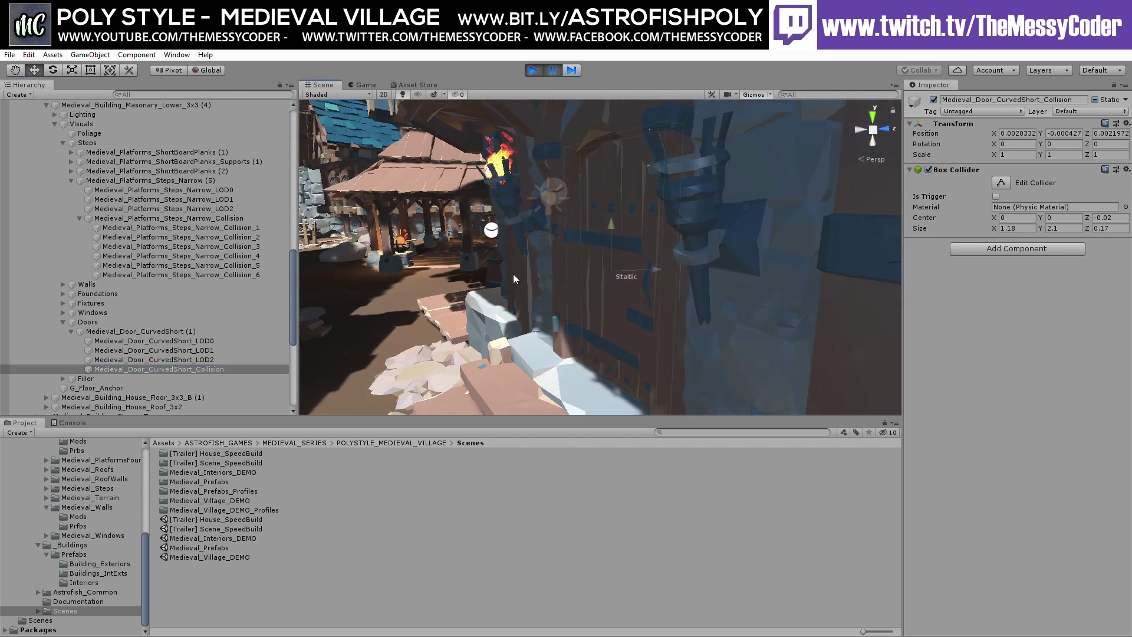
- Inspect the door's LOD1 and LOD2, locate its meshes in Mods, and preview LOD0 (2910 verts)
left_click(182, 351)
left_click(180, 361)
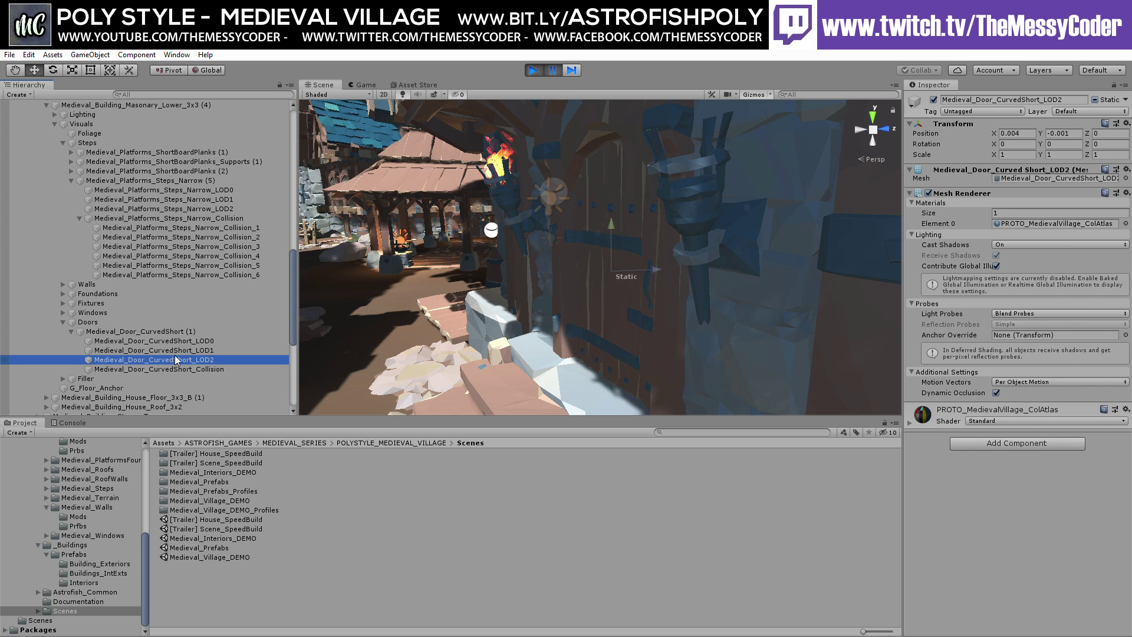
left_click(1024, 179)
left_click(264, 501)
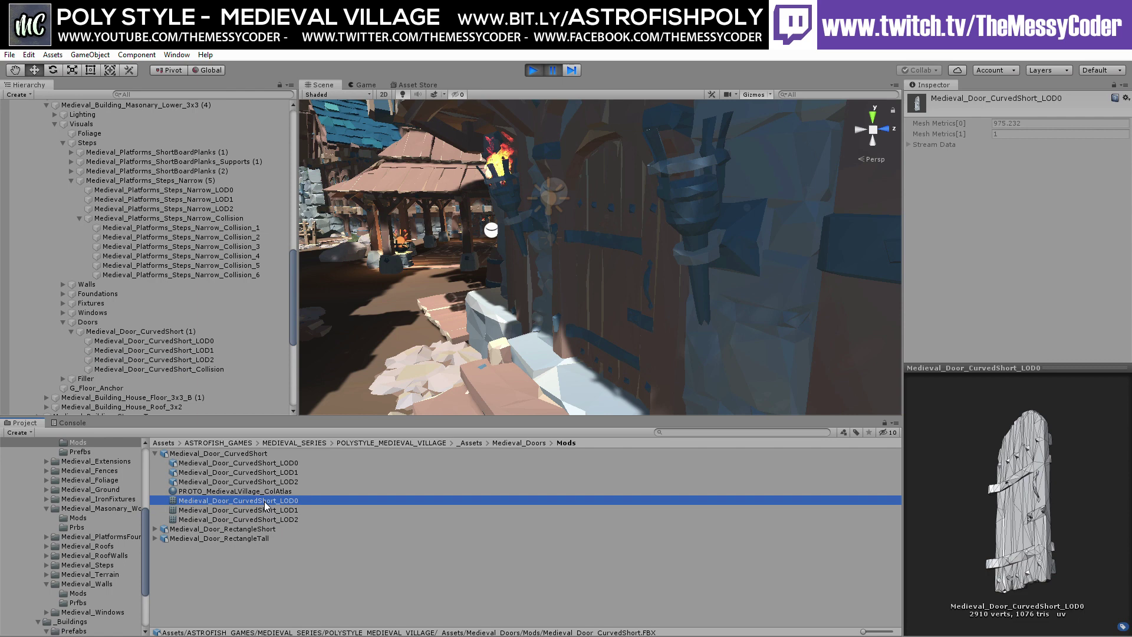
- Compare the door's LOD1 and LOD2 mesh previews (LOD2: 1203 verts, 447 tris) and exit Play mode
left_click(260, 509)
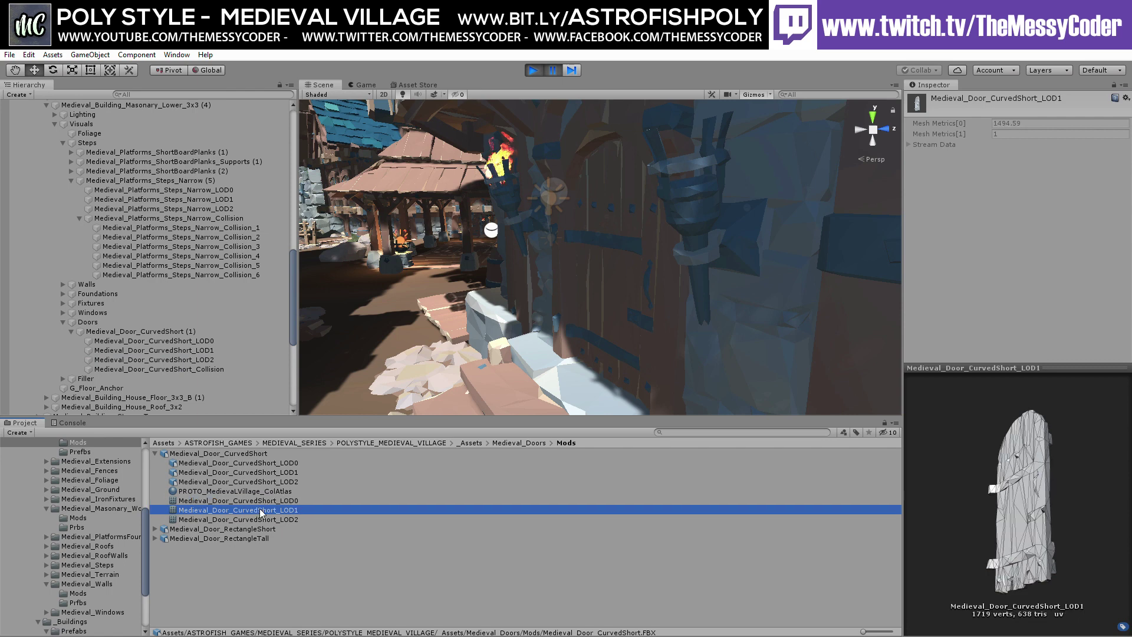
left_click(263, 517)
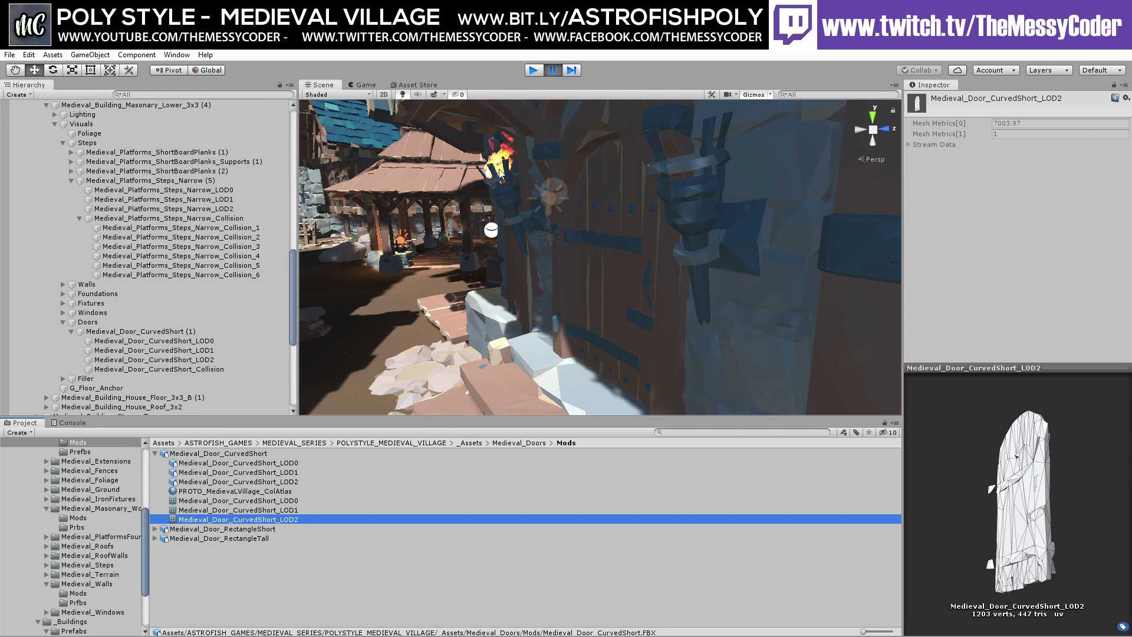
left_click(533, 71)
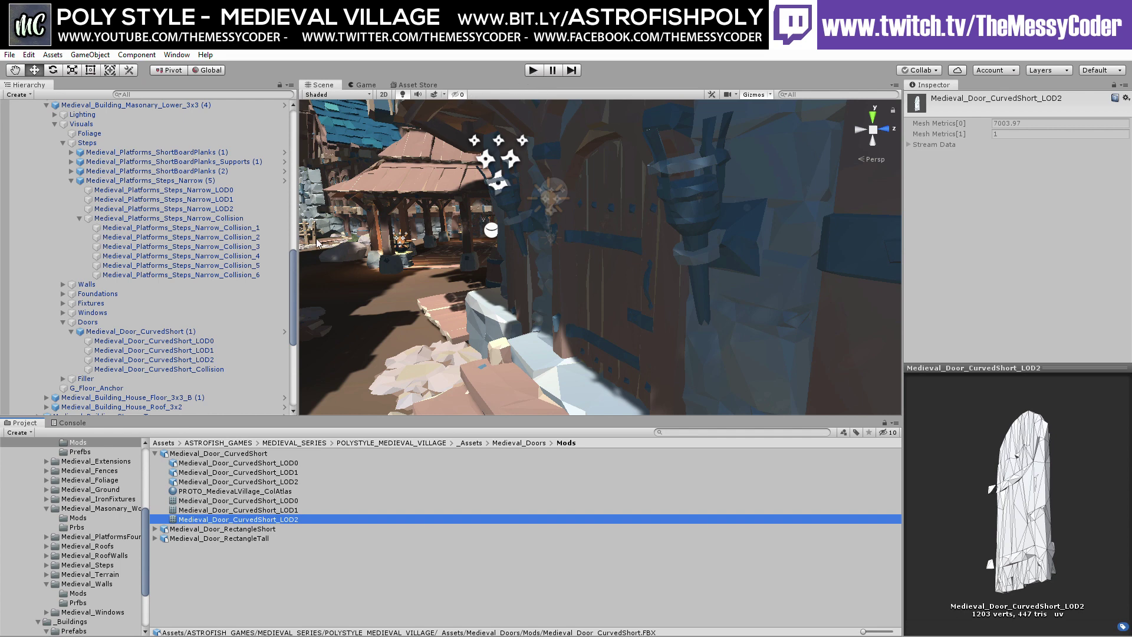
- Run the village demo again past the blue-roofed houses, then stop play mode with Ctrl+P
left_click(534, 72)
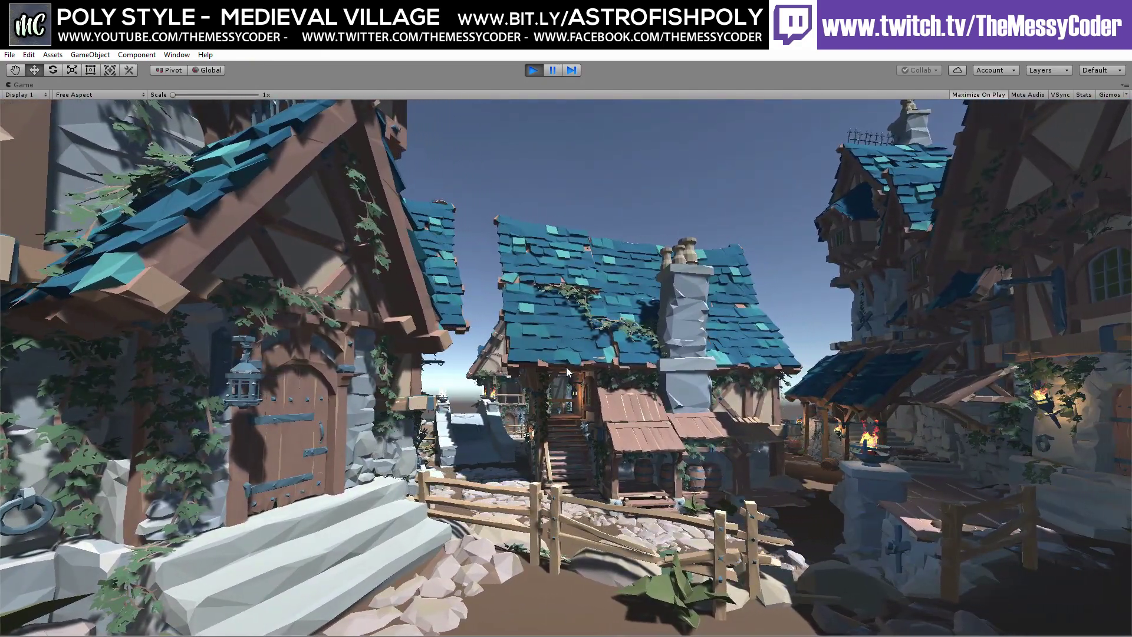
key("ctrl+p")
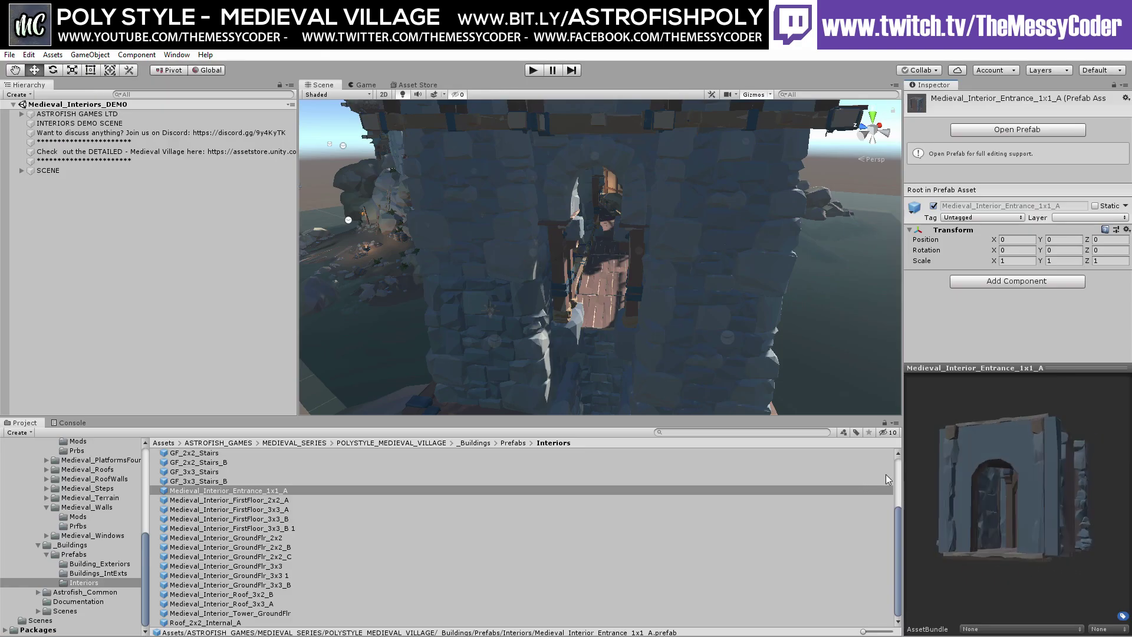
- Preview and rotate the Medieval_Interior_GroundFlr_2x2 and GroundFlr_3x3_B interior prefabs
left_click(483, 538)
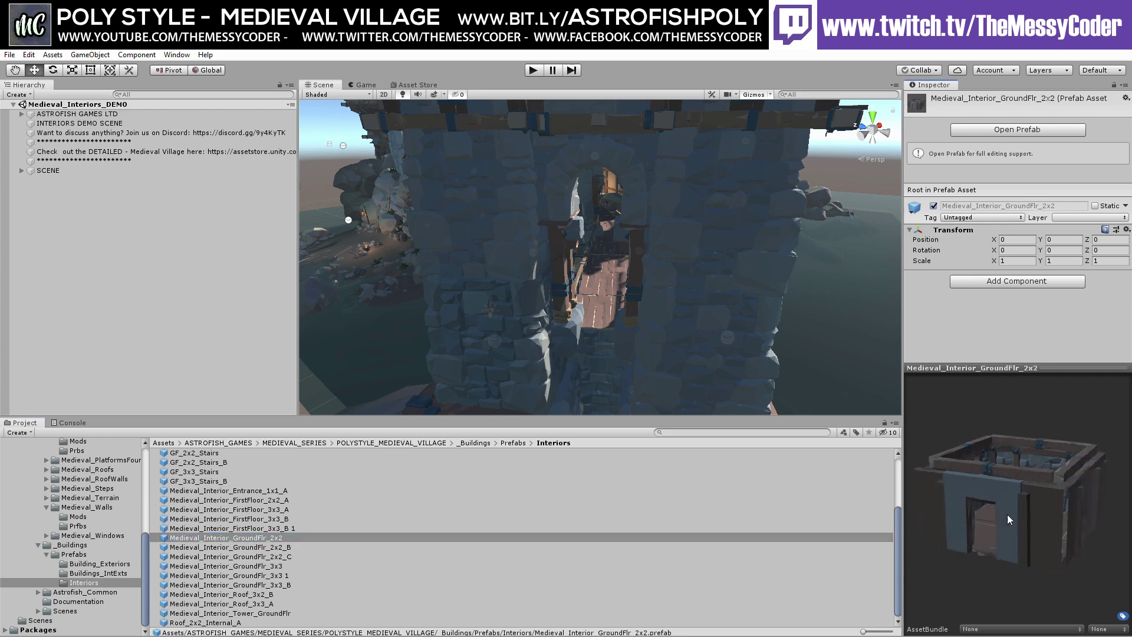
left_click_drag(1005, 620, 1061, 549)
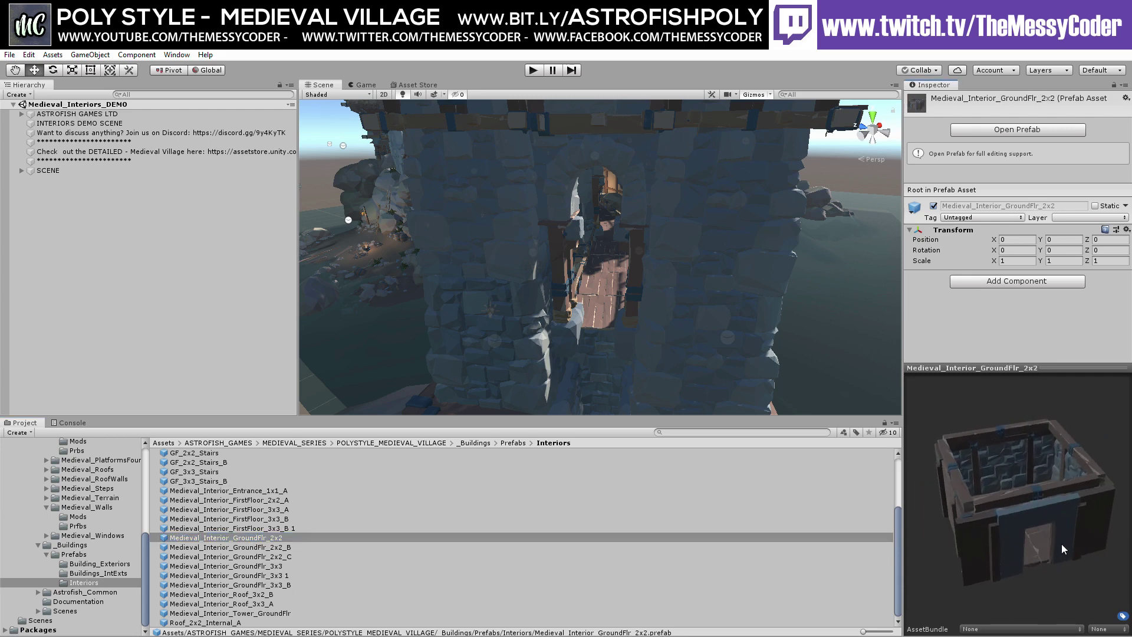
left_click(274, 585)
left_click_drag(996, 515, 1093, 513)
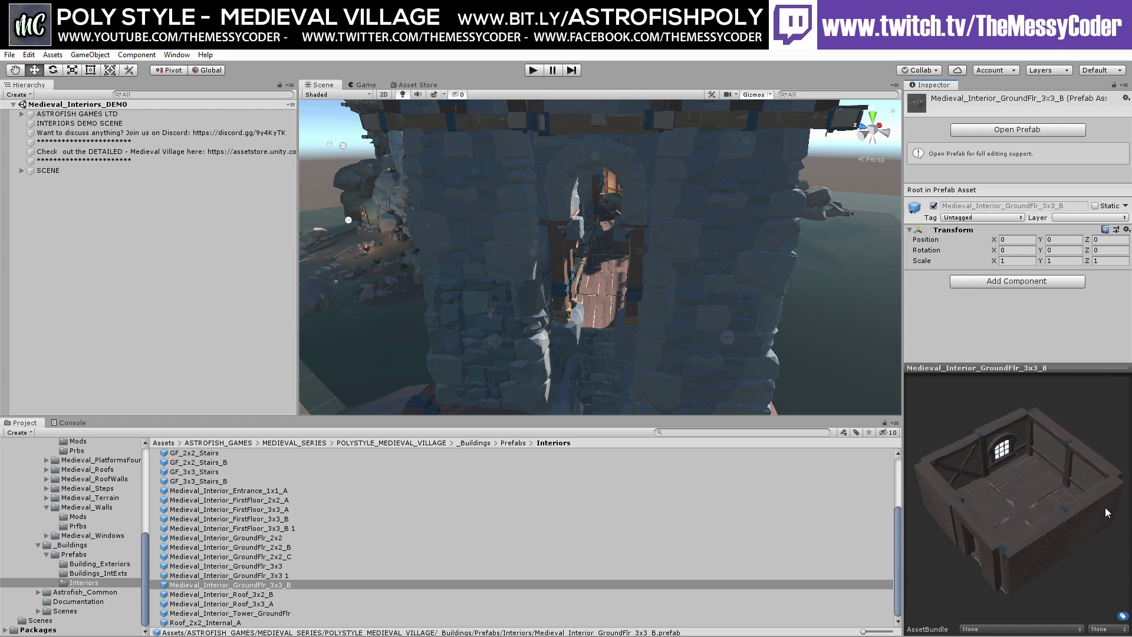
- Preview House_ExtInt_06 and House_ExtInt_03 from Buildings_IntExts, rotating the house, then start play mode
scroll(205, 528, "up", 3)
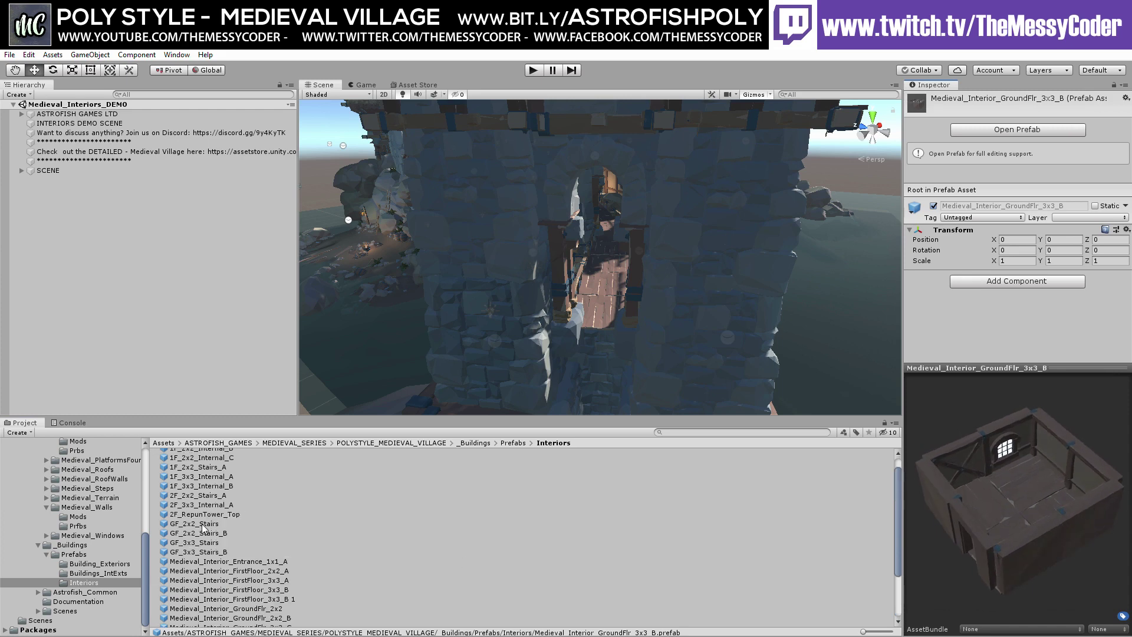
left_click(89, 573)
left_click(235, 500)
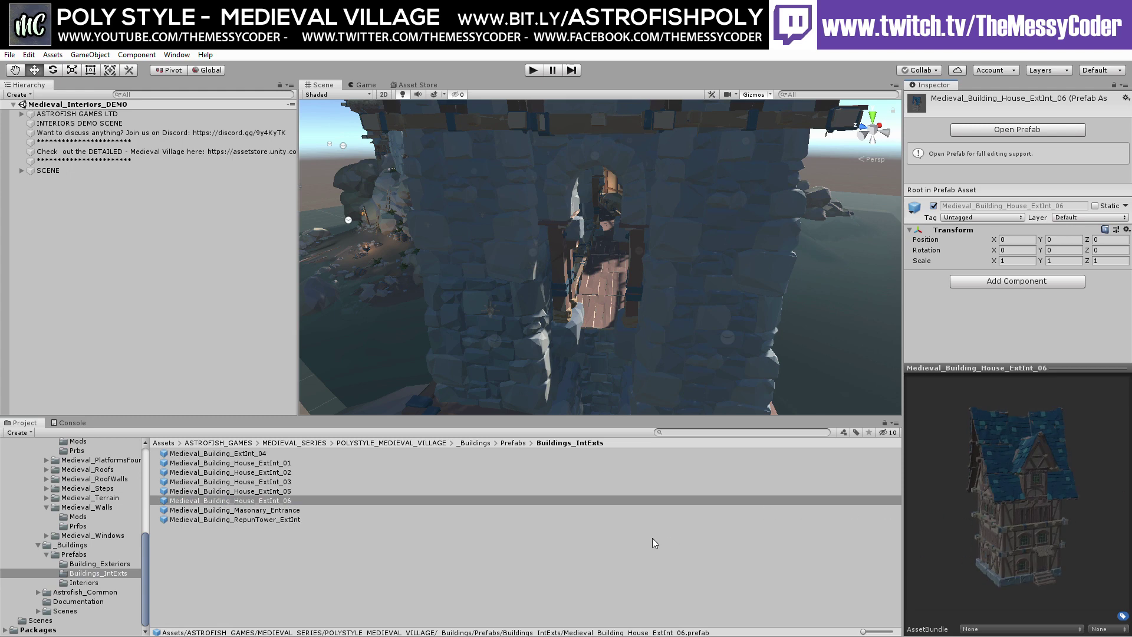
left_click(208, 482)
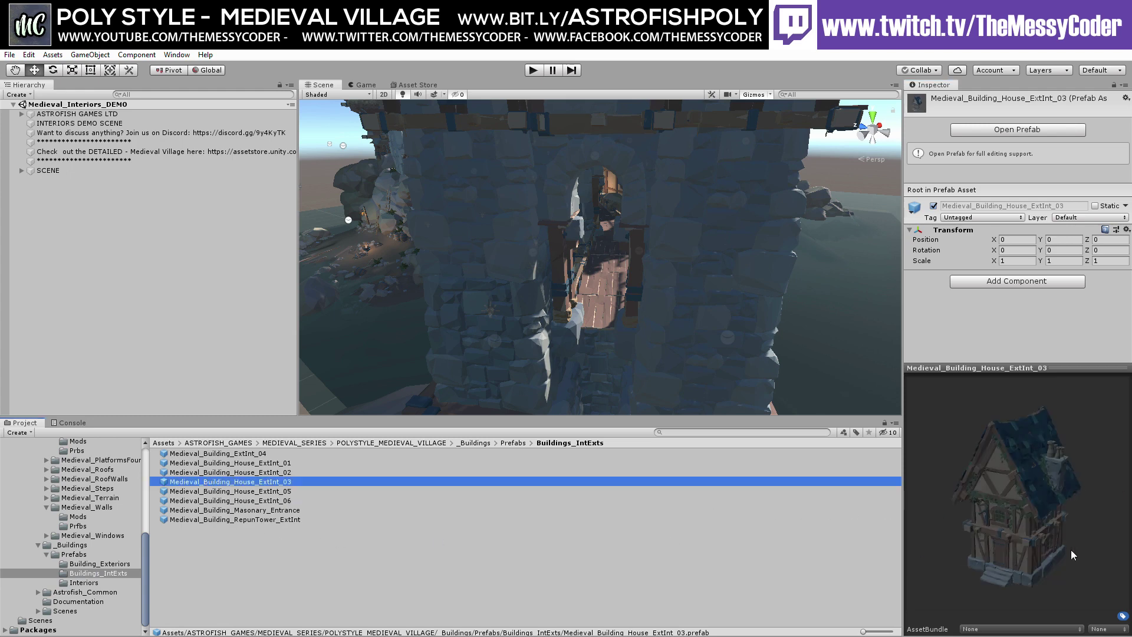
left_click_drag(1109, 547, 1091, 541)
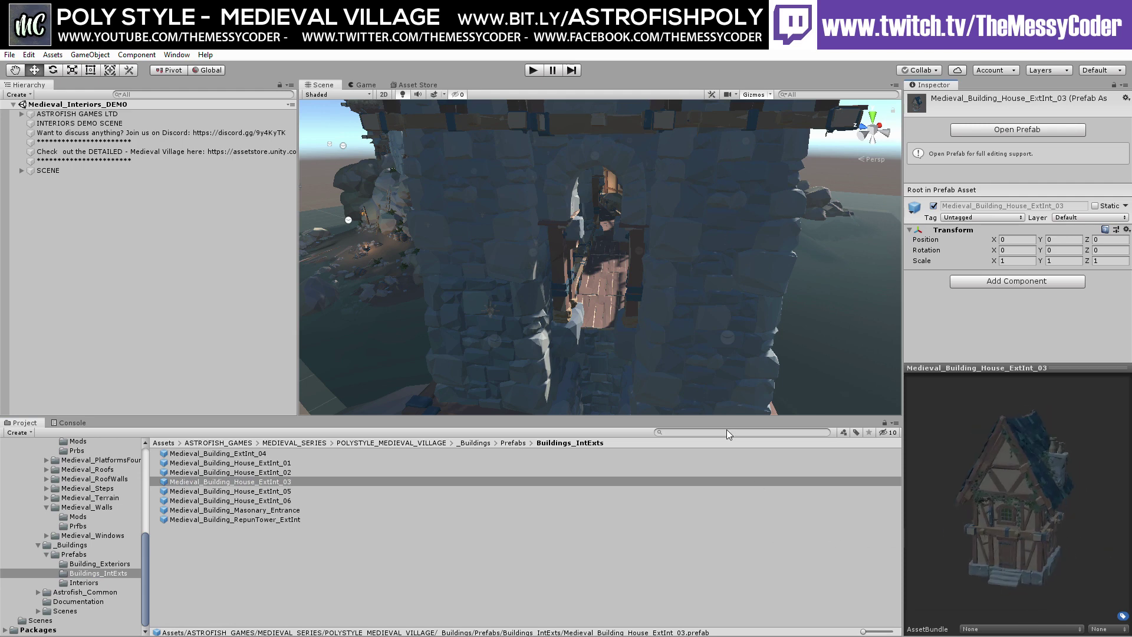
left_click(535, 72)
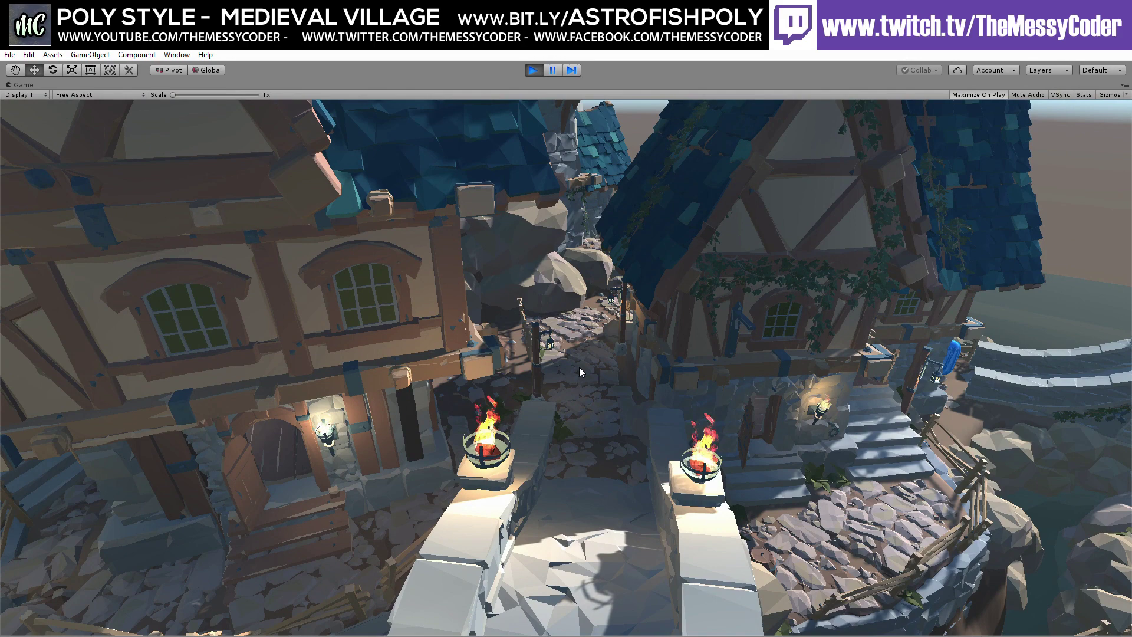
- Stop play mode with Ctrl+P after walking through the village demo
key("ctrl+p")
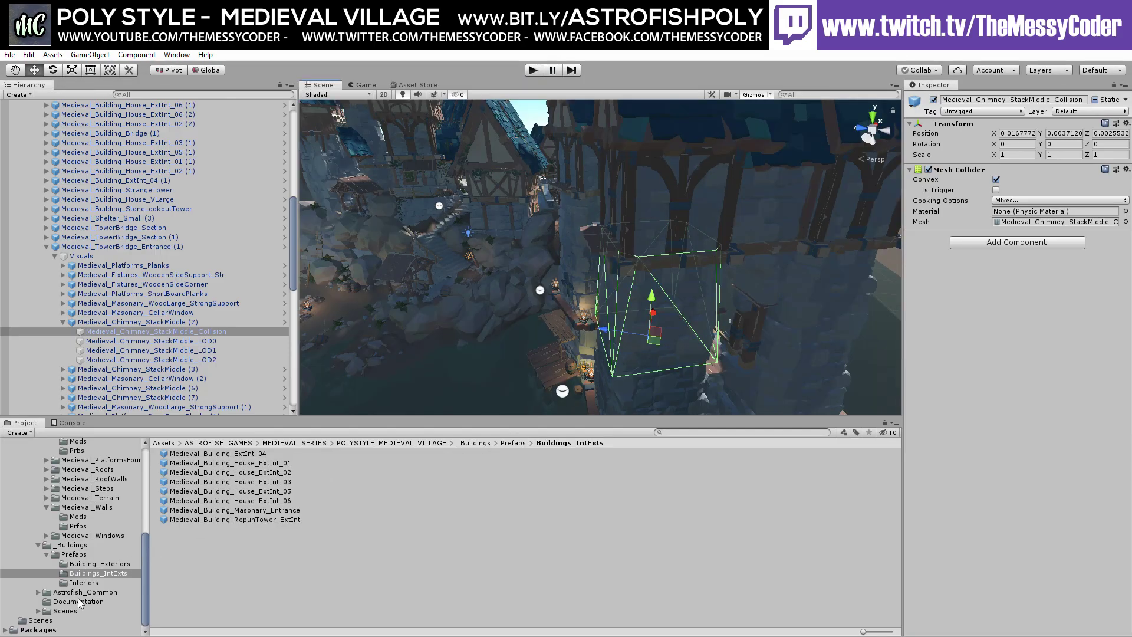
- Open the [Trailer] House_SpeedBuild scene from the Scenes folder
left_click(65, 611)
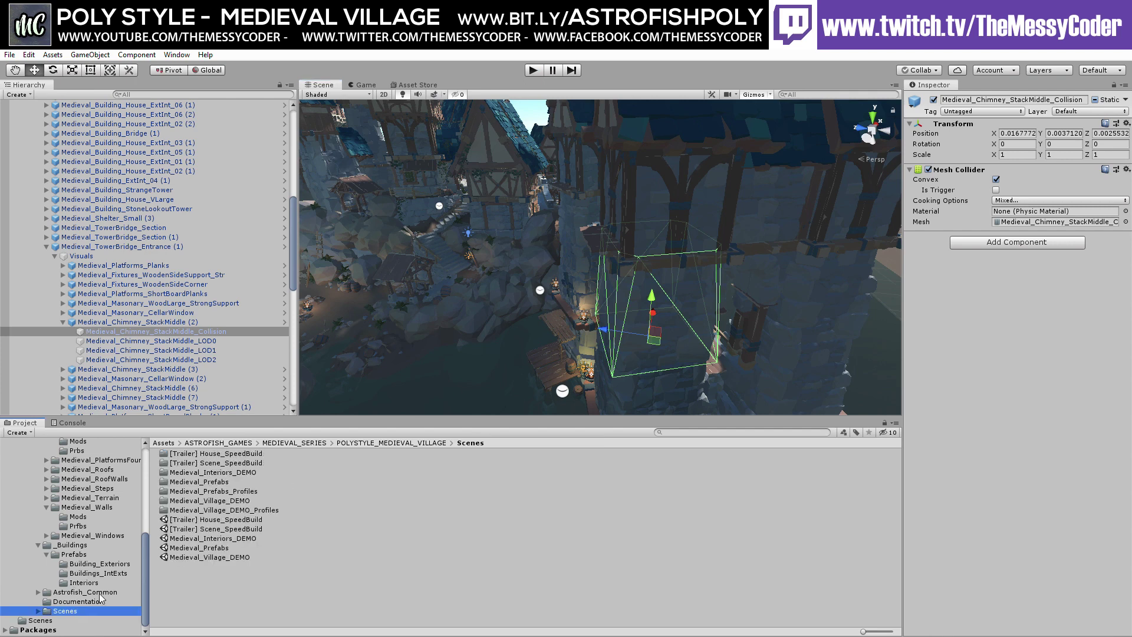
double_click(248, 520)
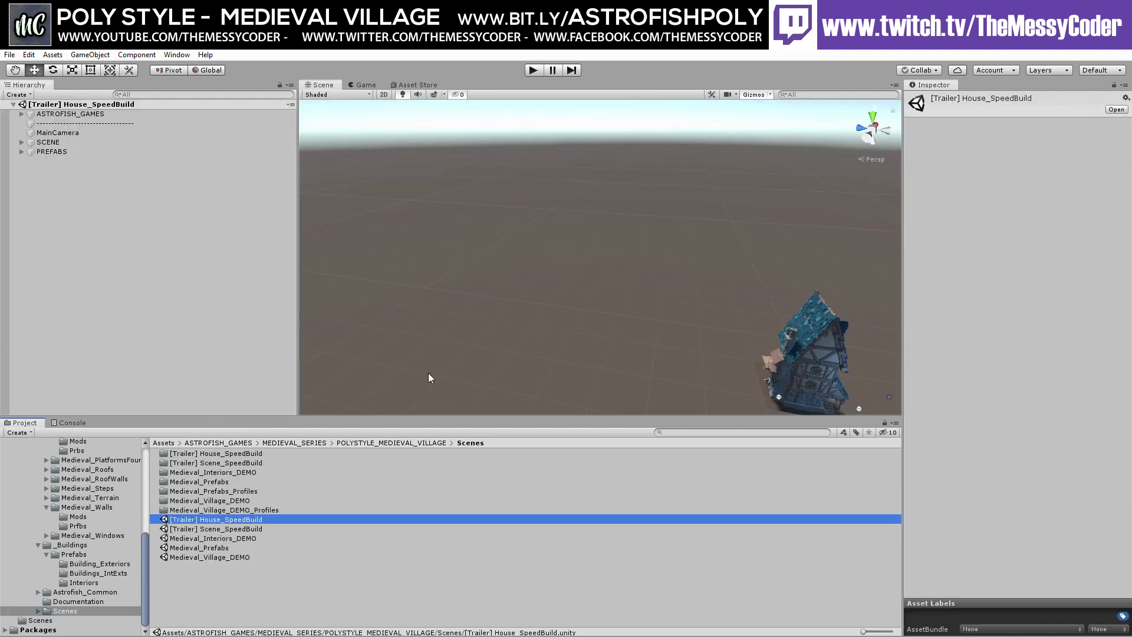
- Play the House_SpeedBuild trailer flythrough, then pause to restore the full editor layout
left_click(532, 71)
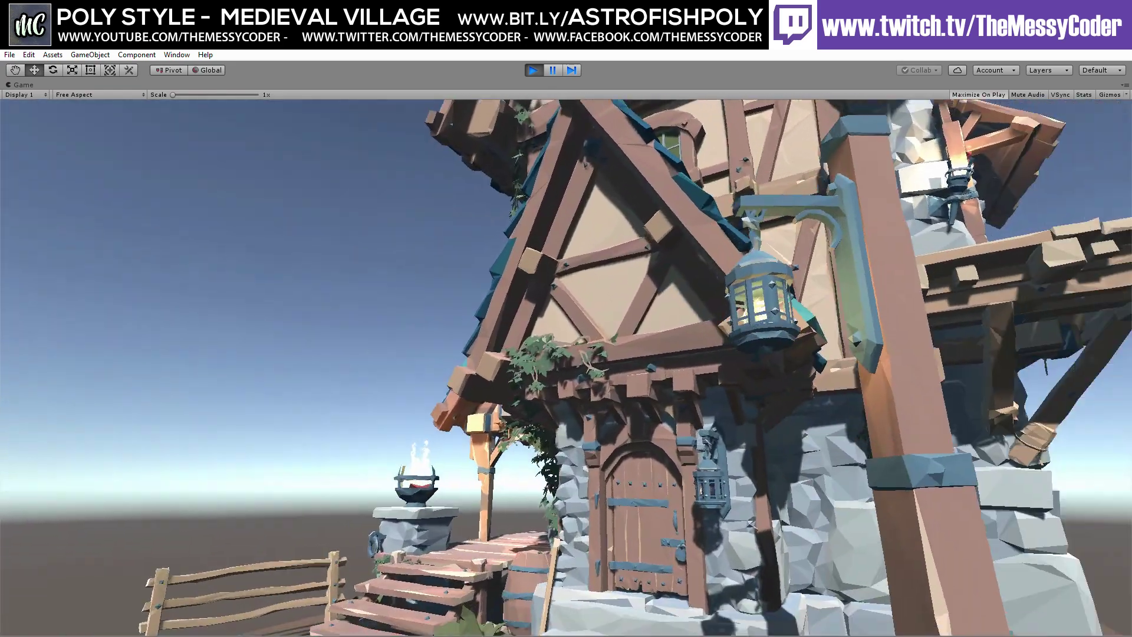
key("ctrl+shift+p")
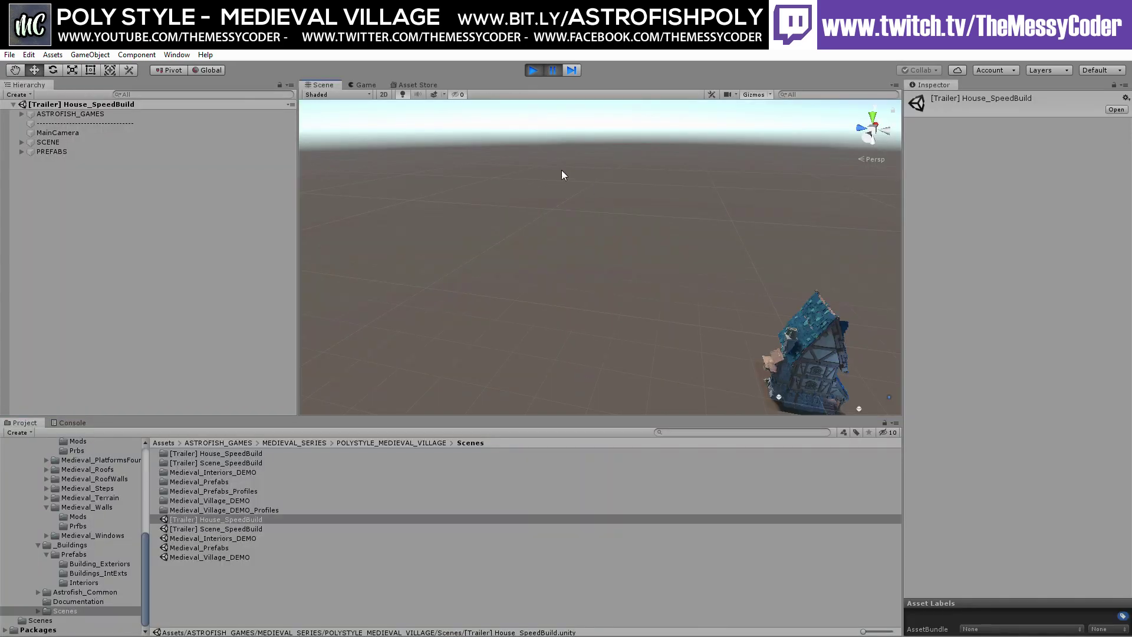
- Exit play mode and select the house's large roof wall to see its LOD 0–2 and Culled levels
left_click(540, 71)
left_click_drag(548, 159, 759, 278, "alt")
scroll(758, 278, "up", 10)
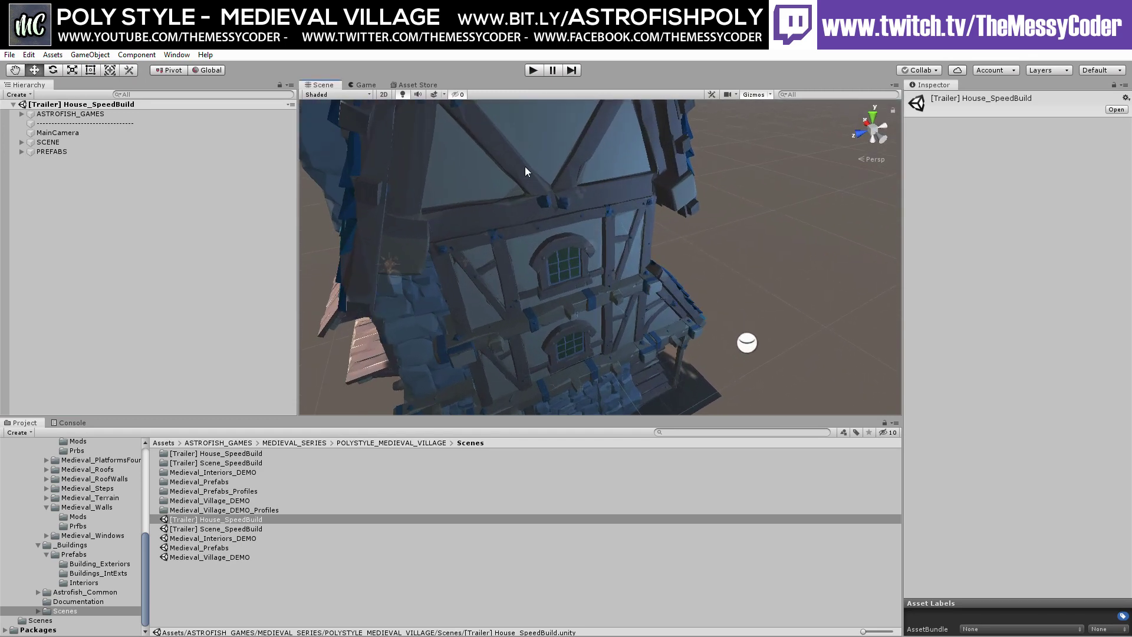
left_click(526, 193)
left_click_drag(566, 231, 538, 219, "alt")
- Move the small chimney along its Z axis and fit its iron fixture onto it
left_click(463, 222)
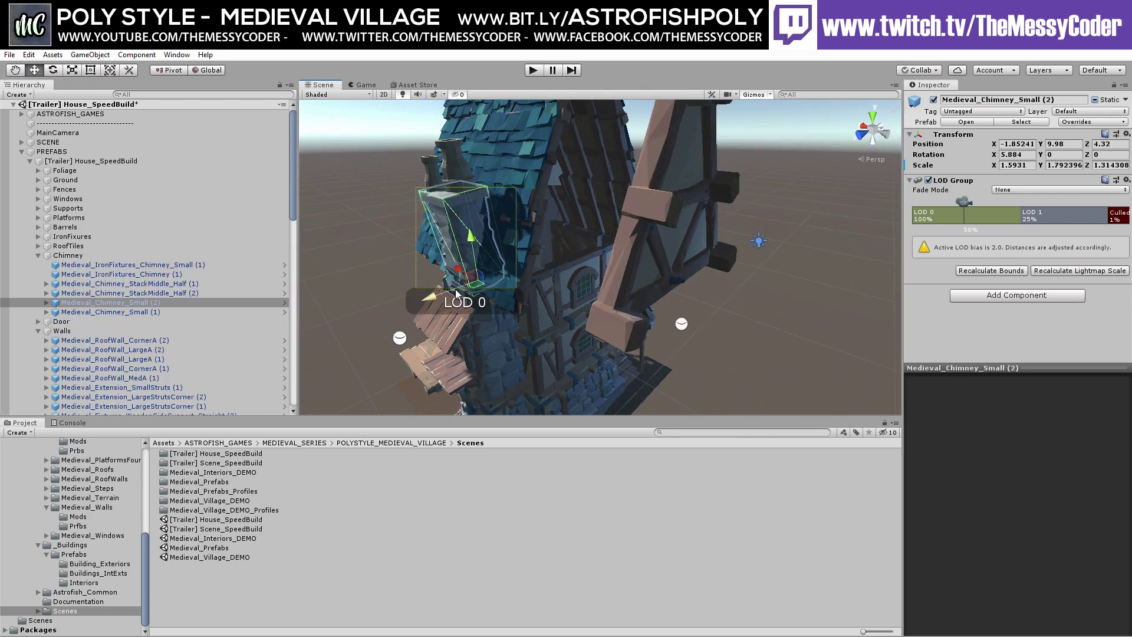
left_click_drag(457, 293, 431, 211)
left_click(458, 184)
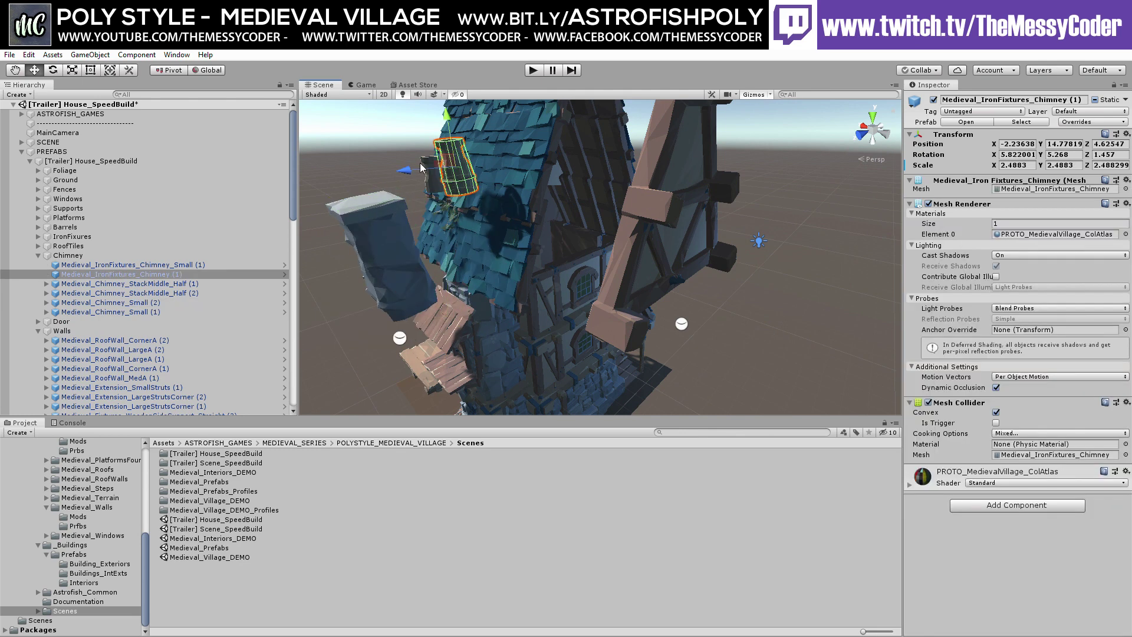
left_click_drag(421, 167, 420, 177)
left_click(424, 175)
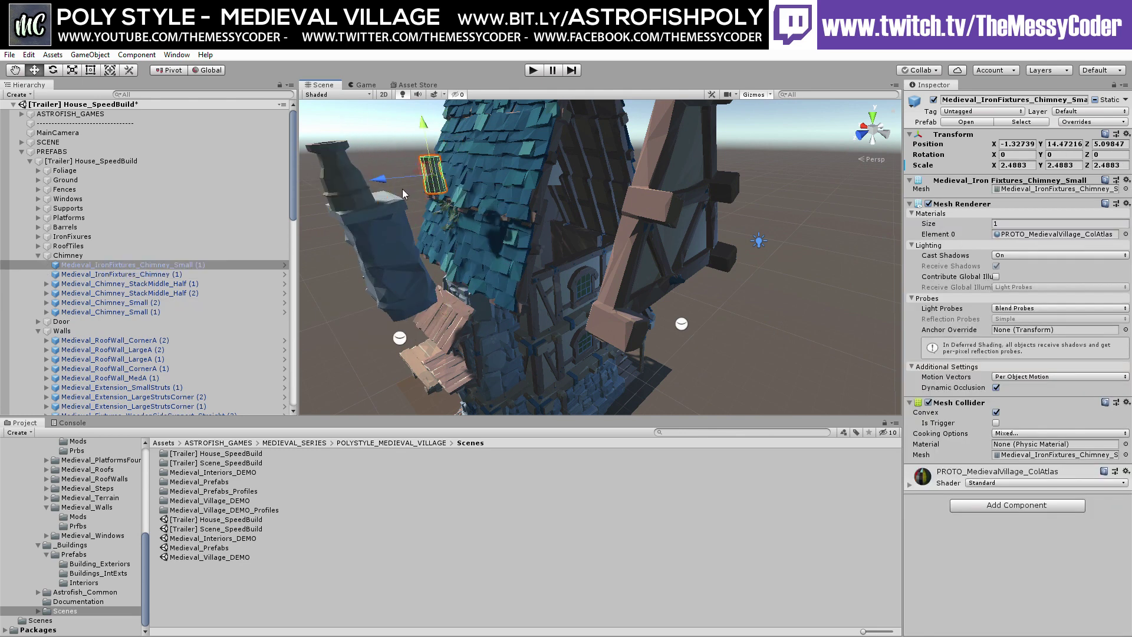
- Pull apart several middle roof tiles, including MiddleSide (5), and set the ivy vine on a tile
left_click(503, 204)
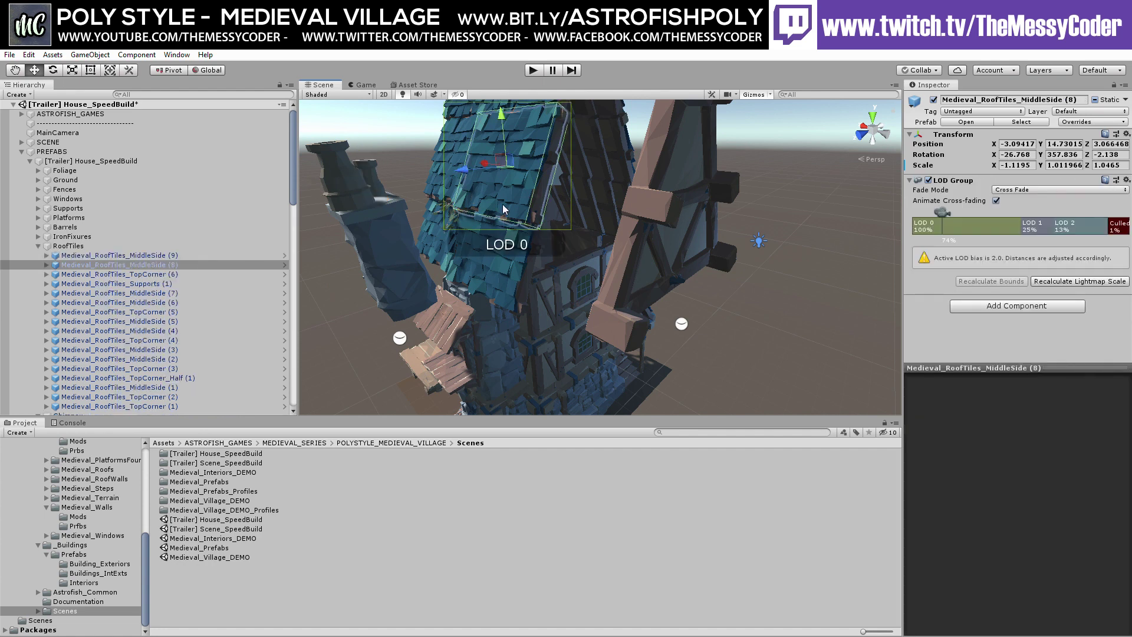
left_click_drag(459, 171, 455, 175)
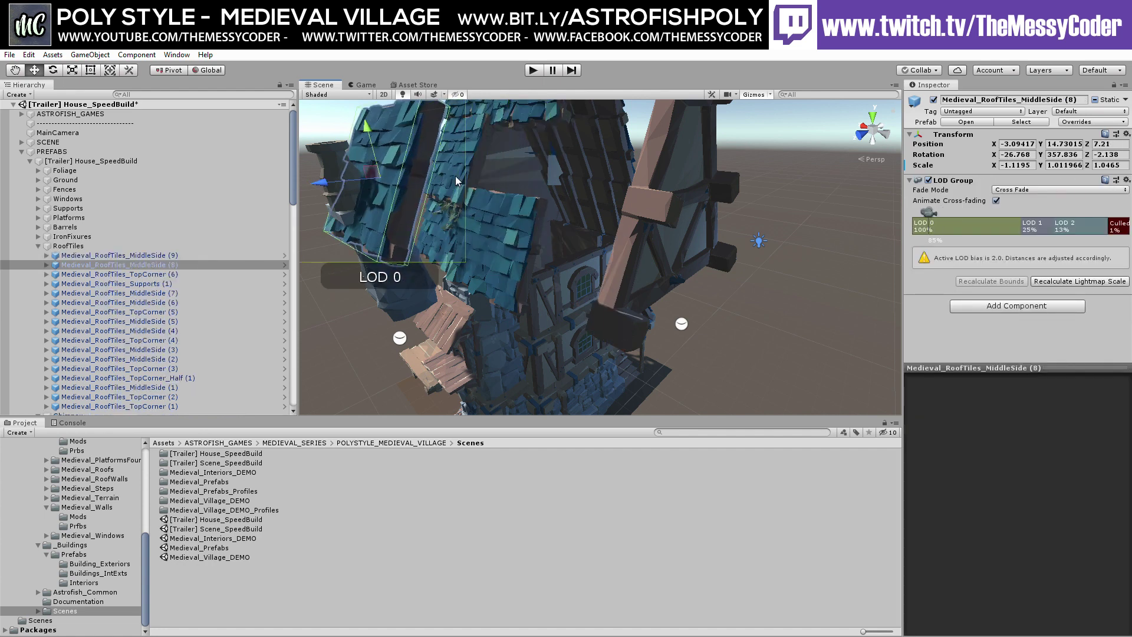
left_click(506, 222)
left_click_drag(506, 223, 696, 188)
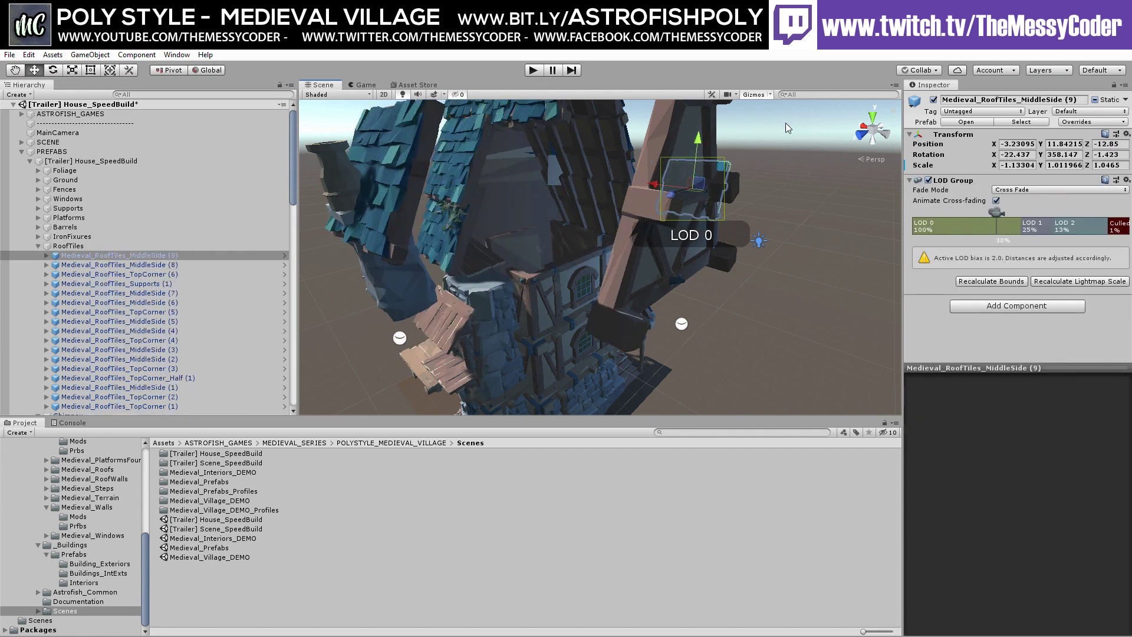
left_click(450, 223)
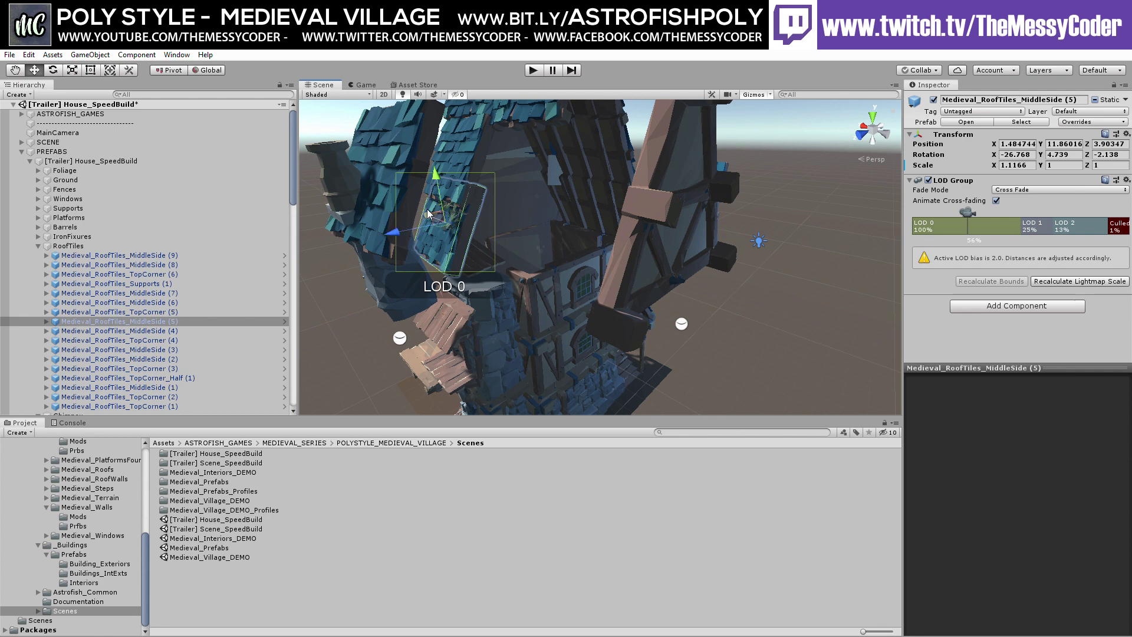
left_click_drag(428, 213, 513, 236)
left_click(454, 225)
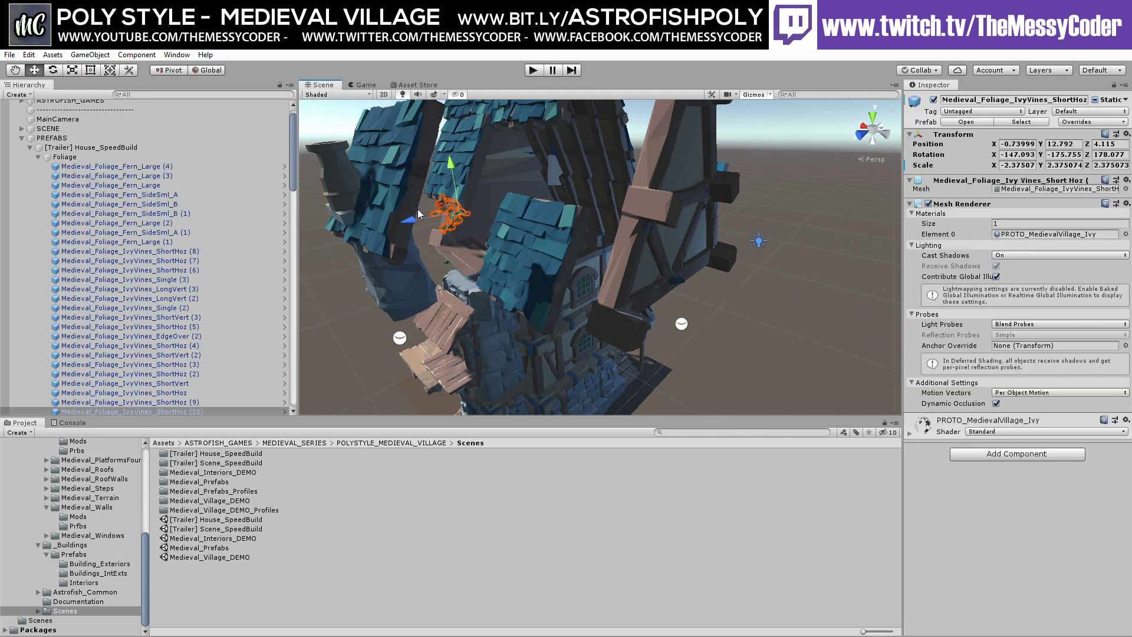
left_click_drag(438, 206, 502, 233)
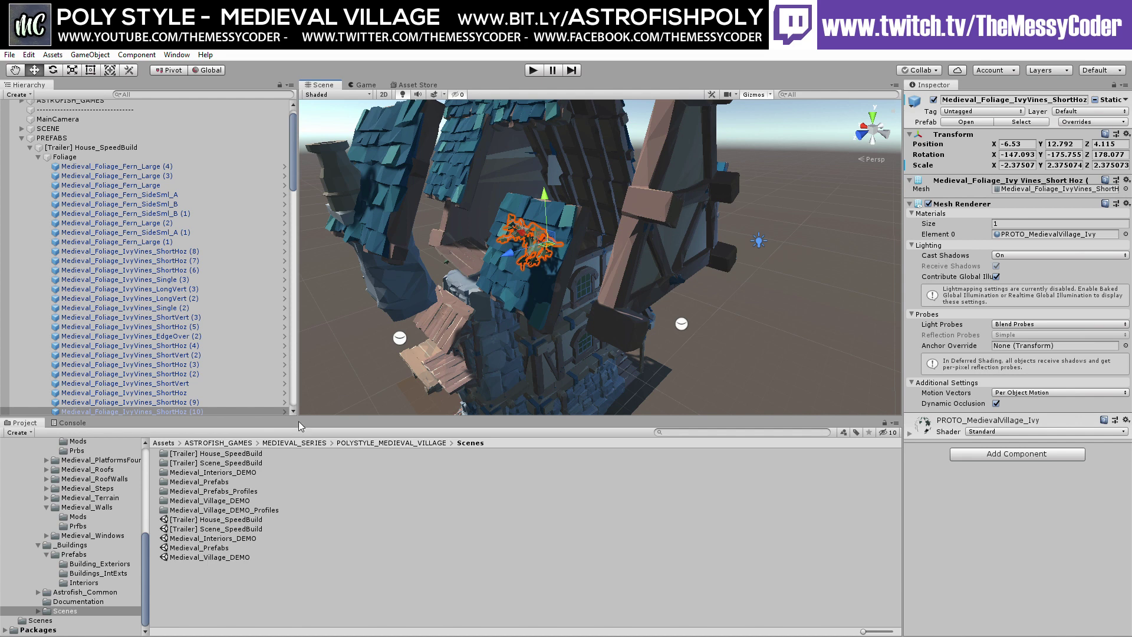
- Open [Trailer] Scene_SpeedBuild without saving the house edits, and orbit its view
double_click(208, 529)
left_click(661, 376)
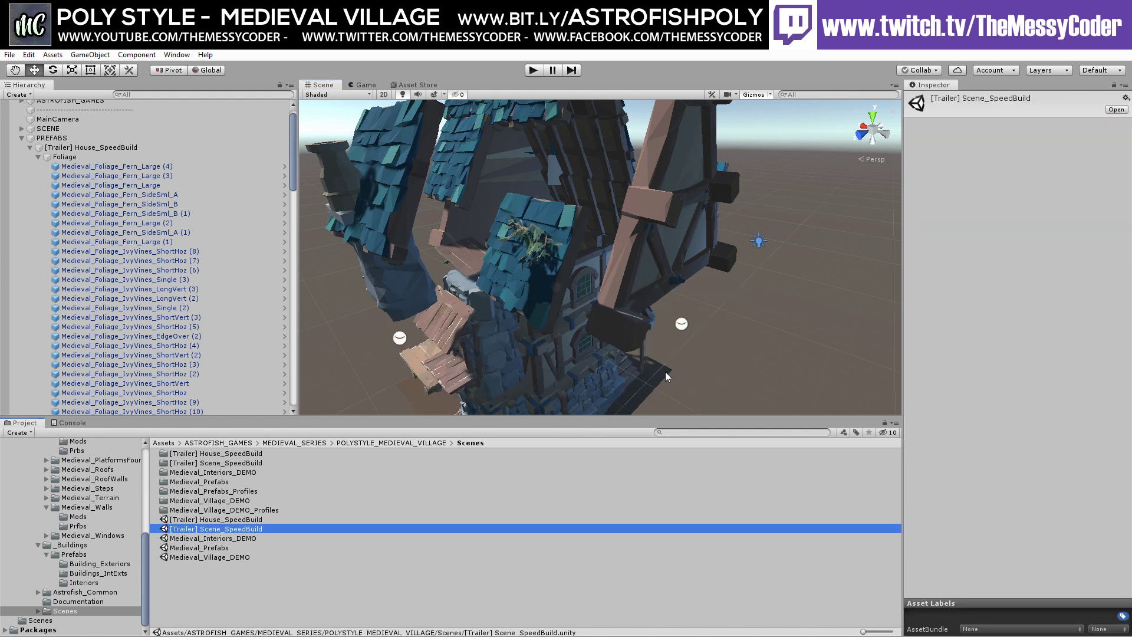
left_click_drag(665, 371, 543, 137, "alt")
- Play the speed-build flythrough once, then select the Medieval_Prefabs scene
left_click(534, 73)
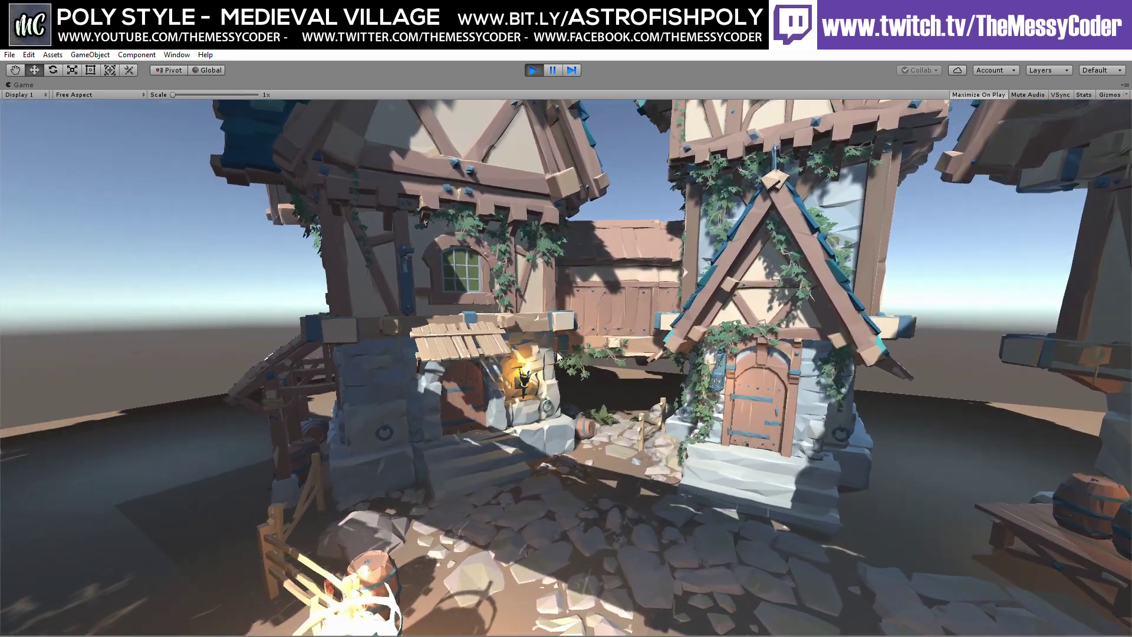
left_click(527, 71)
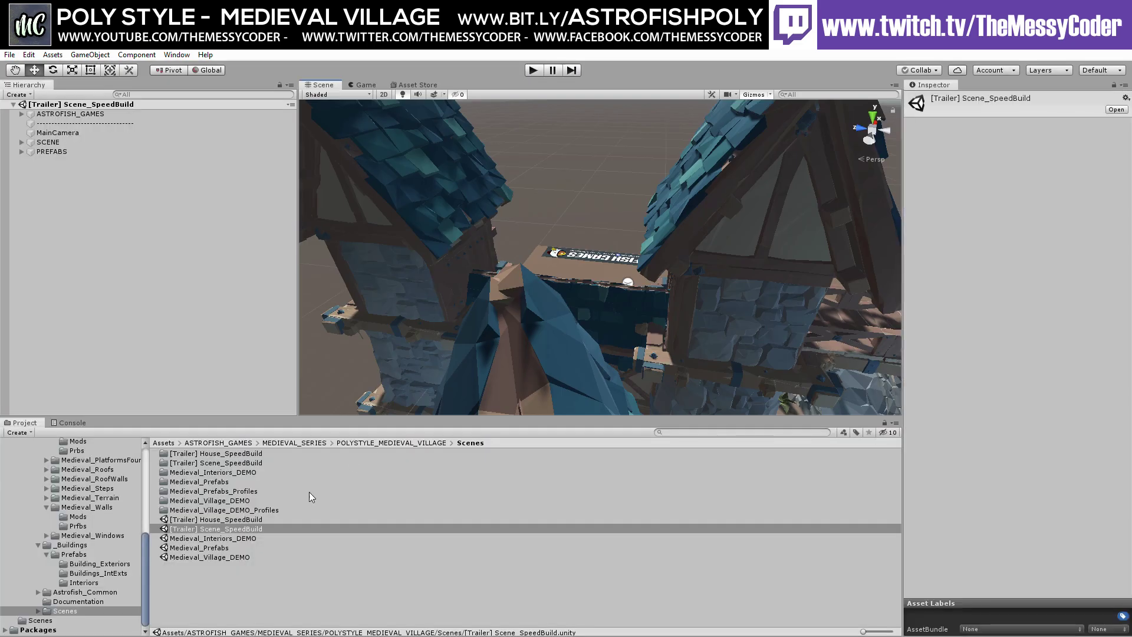
left_click(233, 548)
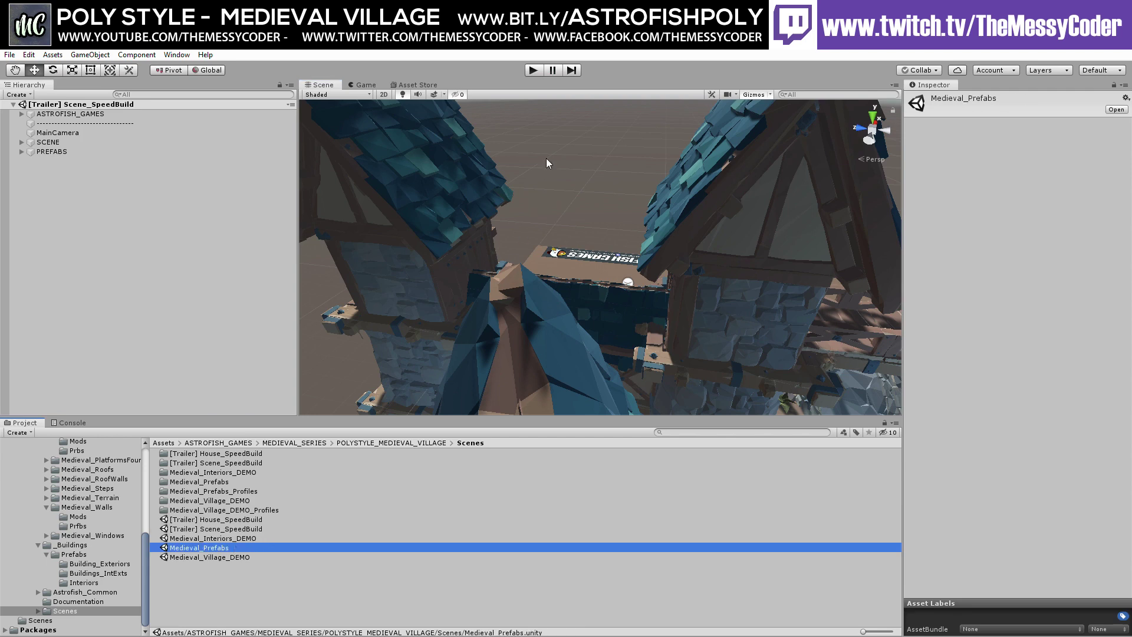
- Enter play mode in Medieval_Prefabs to tour its SINGLES and COMPOSITE prefab groups
left_click(533, 70)
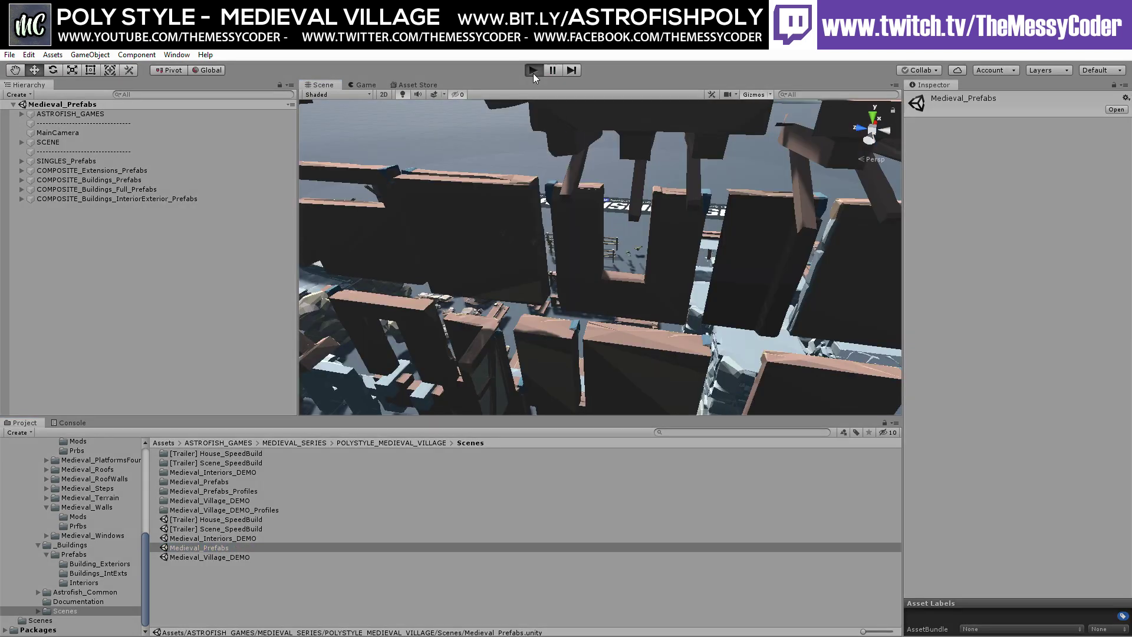